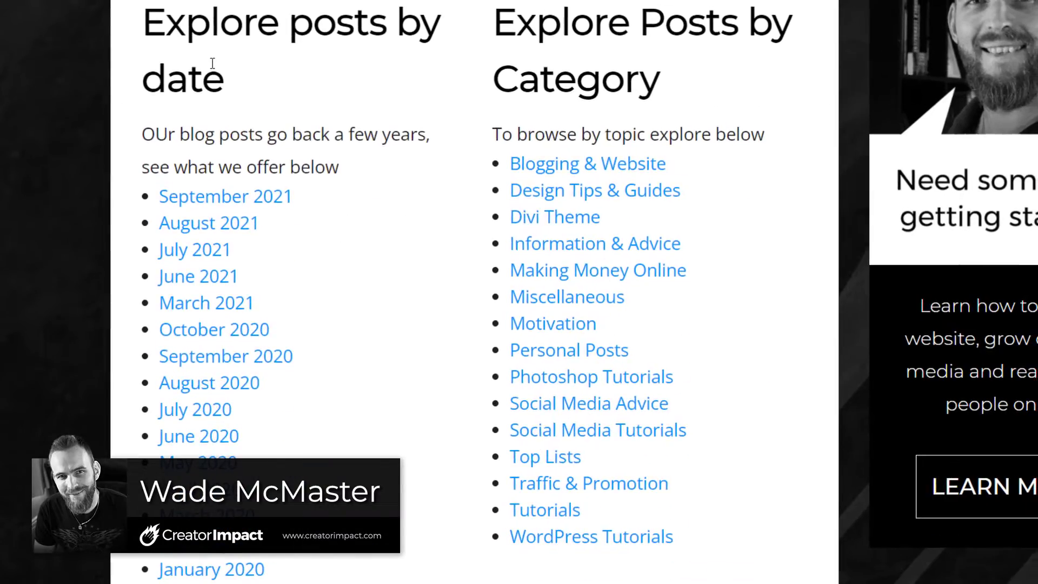
# - Scroll the live Archive page and open the March 2020 link under Explore posts by date
pyautogui.scroll(-3, 211, 65)
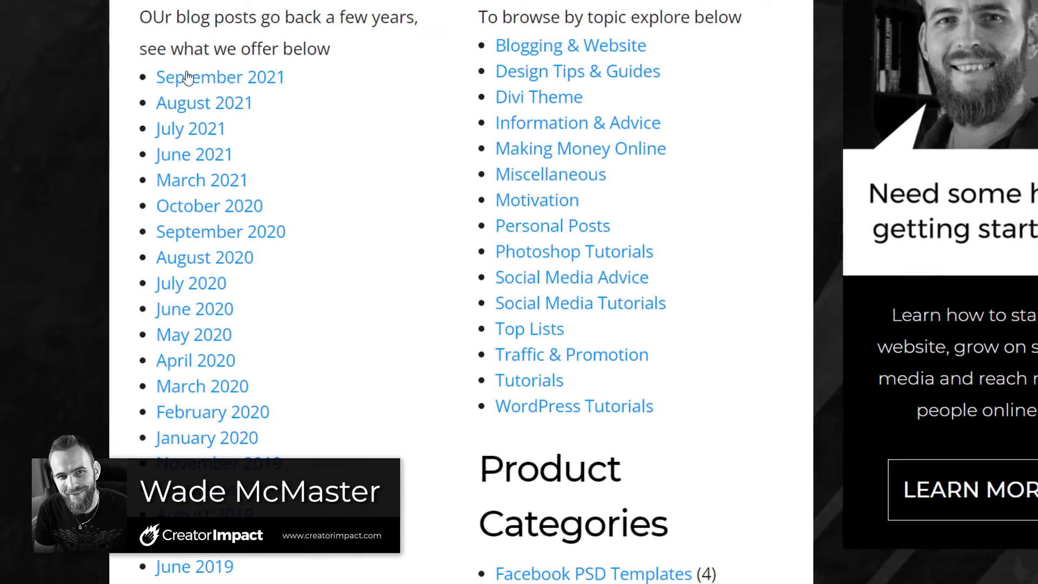
pyautogui.scroll(3, 557, 325)
pyautogui.scroll(-3, 547, 486)
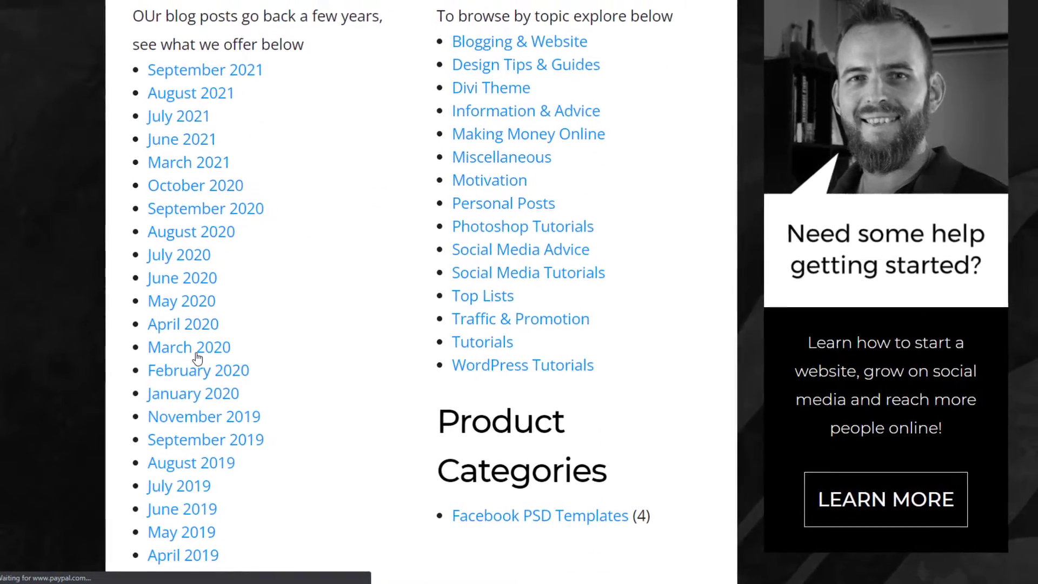
pyautogui.click(197, 357)
pyautogui.scroll(-4, 226, 251)
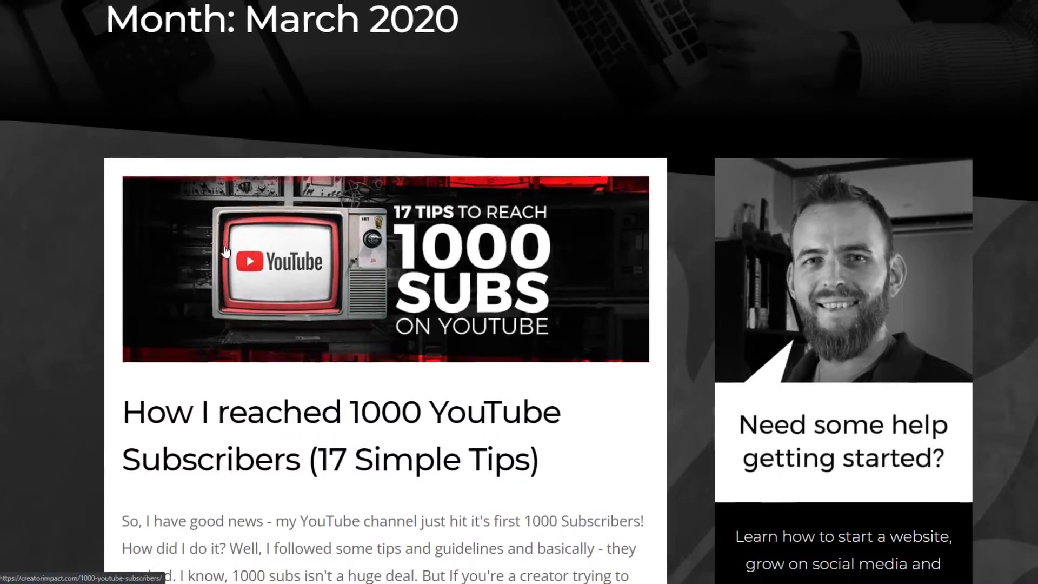
pyautogui.scroll(-5, 226, 251)
pyautogui.scroll(-4, 241, 302)
pyautogui.scroll(10, 241, 301)
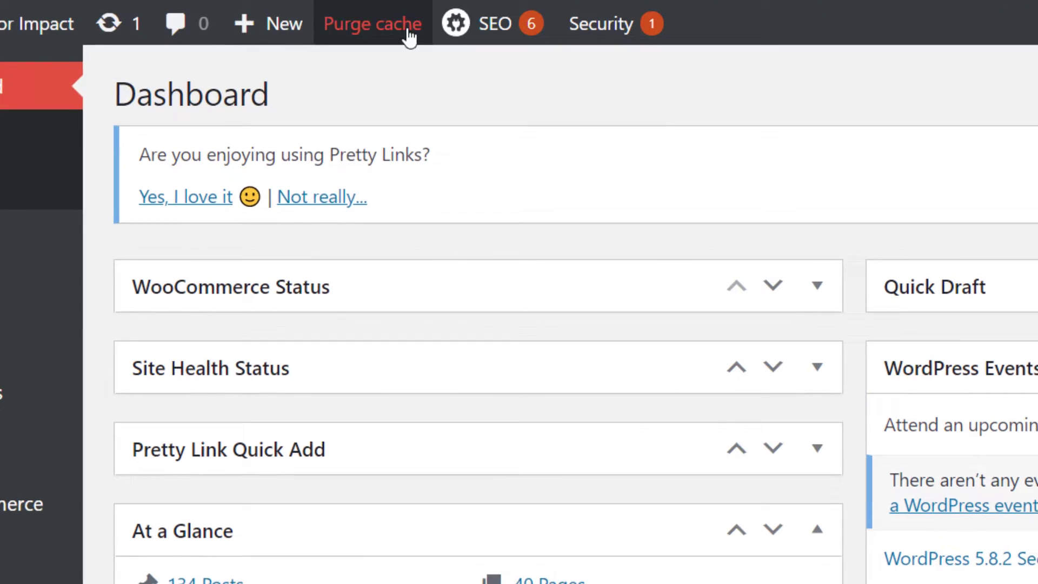
# - Create a new page from the admin bar's + New menu, using the default editor instead of Divi
pyautogui.moveTo(244, 17)
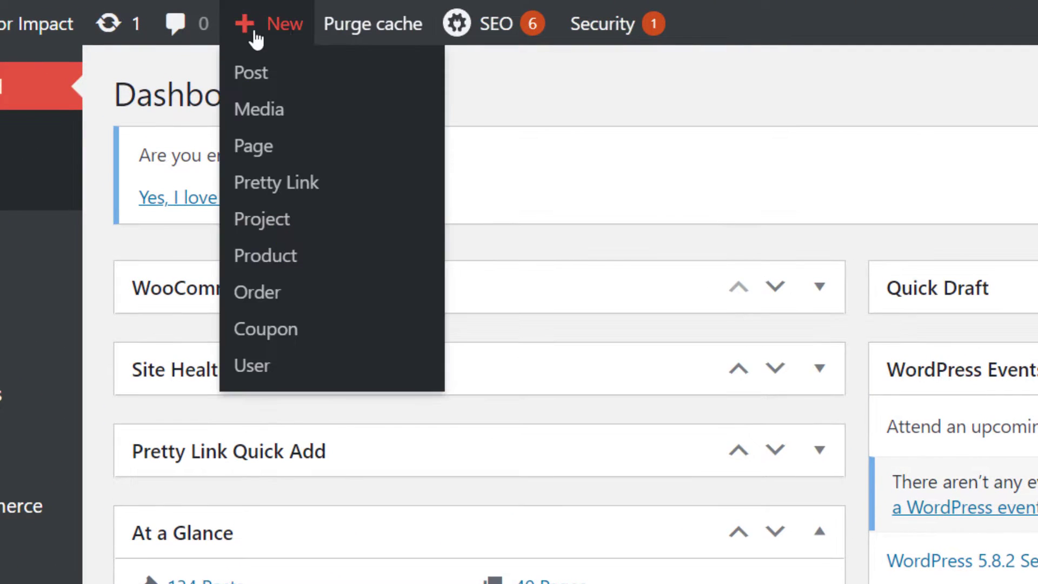
pyautogui.click(259, 157)
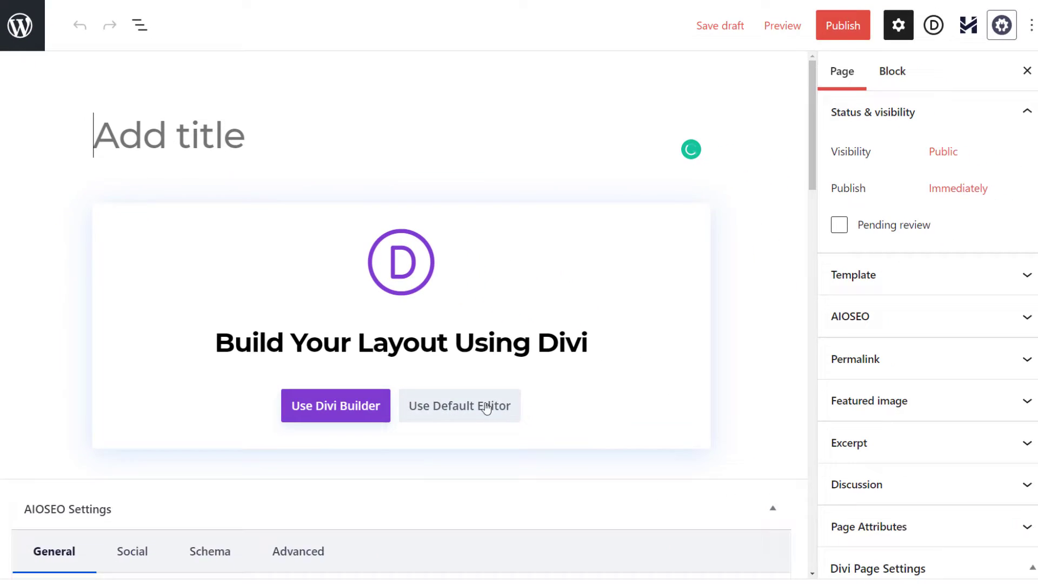
pyautogui.click(478, 401)
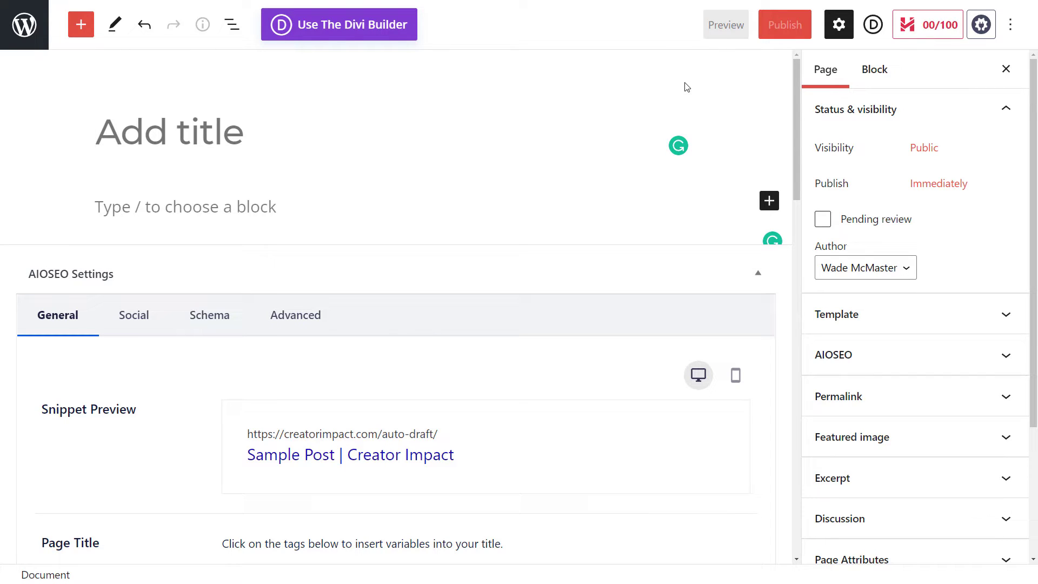
# - Title the page 'Archive' and add an 'Explore posts by date' H2 heading
pyautogui.write('Archive')
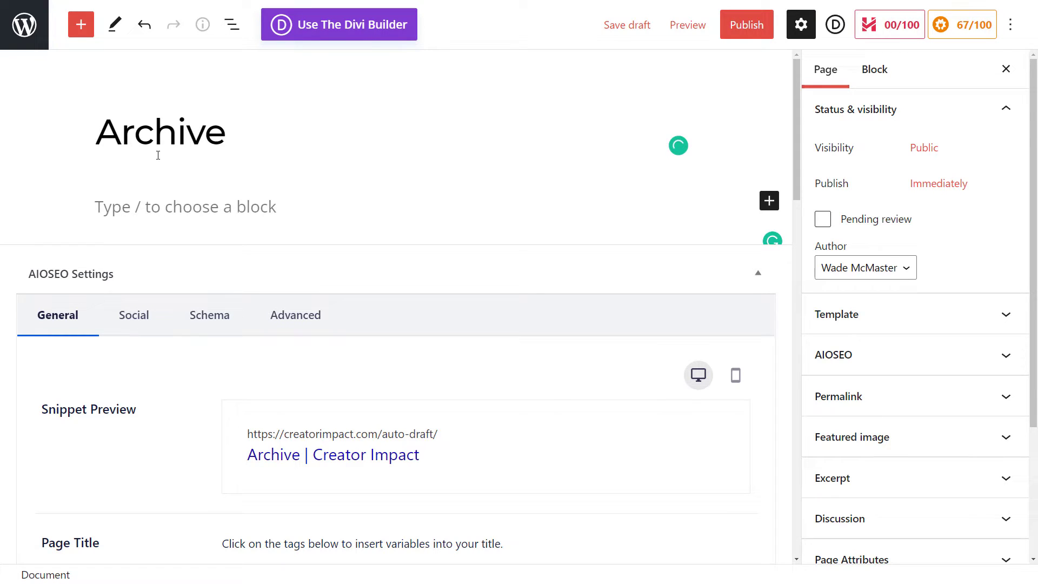
pyautogui.click(169, 204)
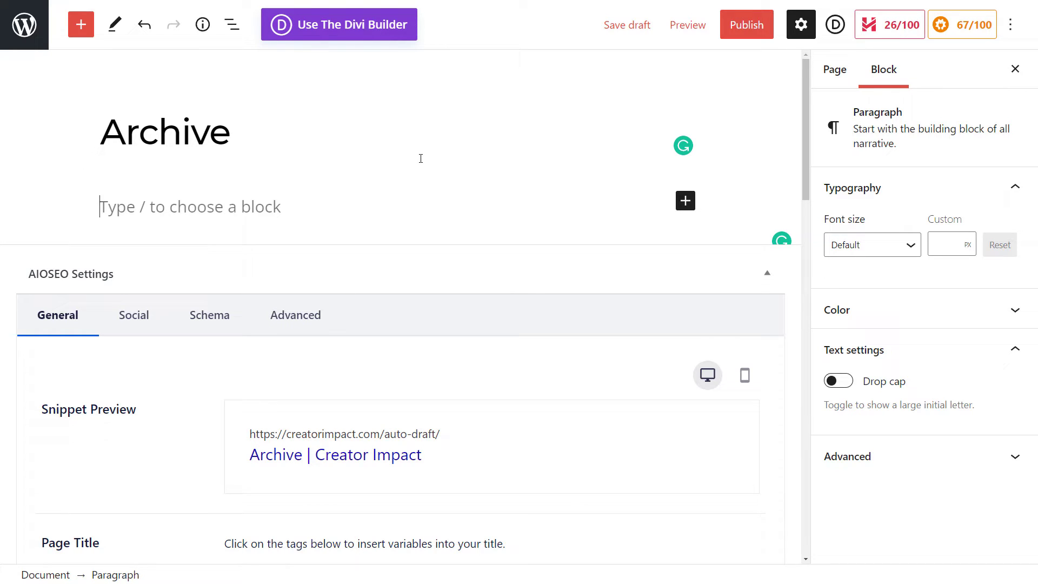
pyautogui.write('Explore p[os')
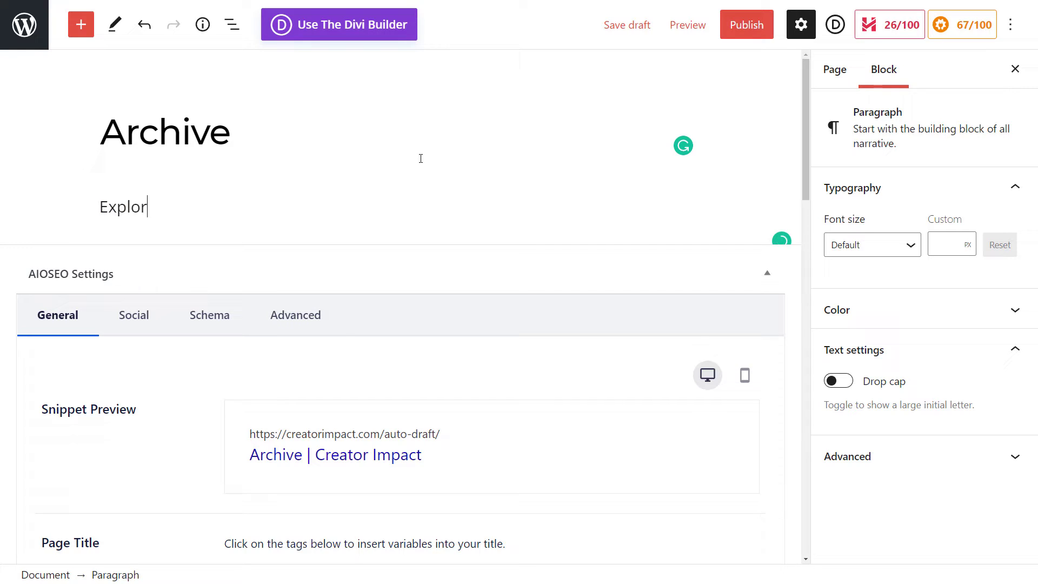
pyautogui.press('BackSpace')
pyautogui.press('BackSpace')
pyautogui.press('BackSpace')
pyautogui.write('s')
pyautogui.press('BackSpace')
pyautogui.write('osts by daTE')
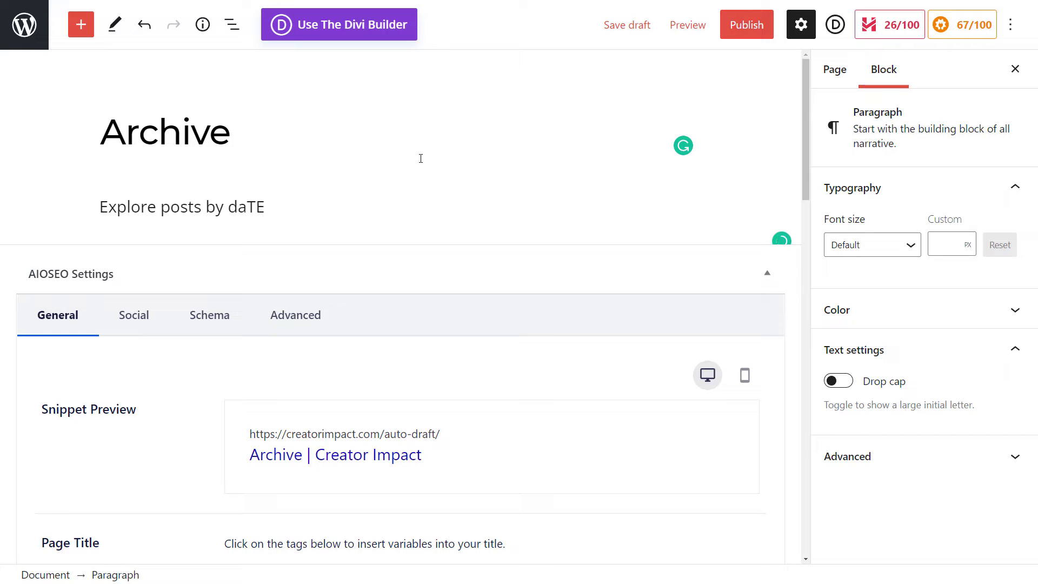
pyautogui.write('e')
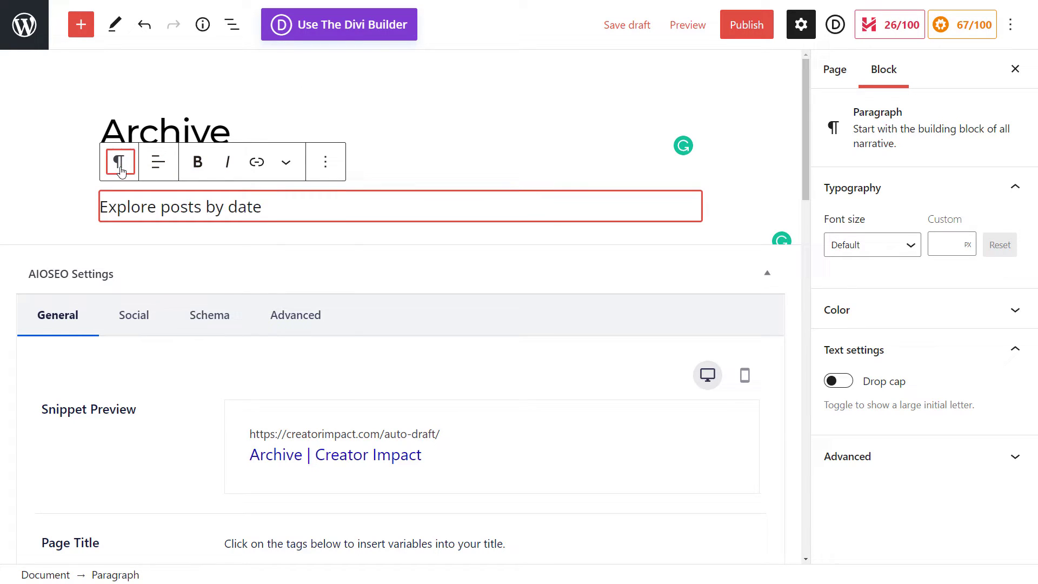
pyautogui.click(118, 162)
pyautogui.click(149, 238)
# - Add the paragraph 'Our blog posts go back a few years, see what we offer below' beneath the heading
pyautogui.click(440, 220)
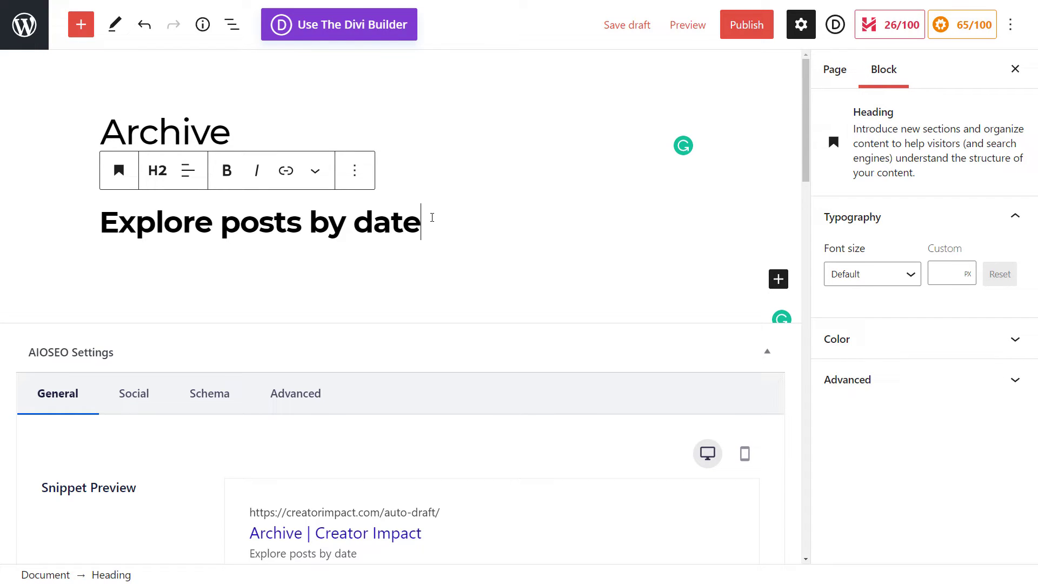
pyautogui.press('Return')
pyautogui.write('OUr blog posts go back a few years, see what we offer below')
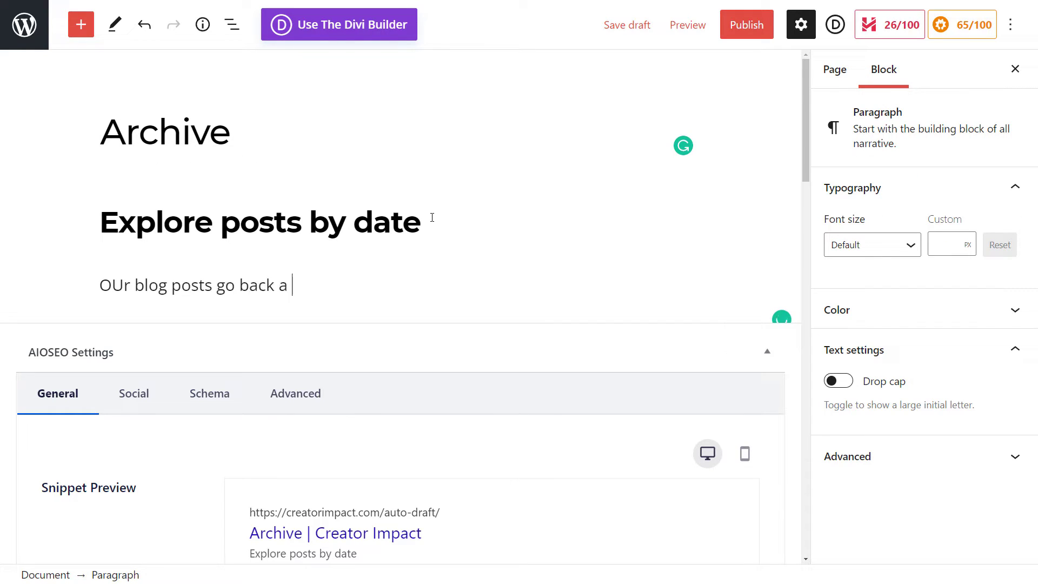
pyautogui.press('Return')
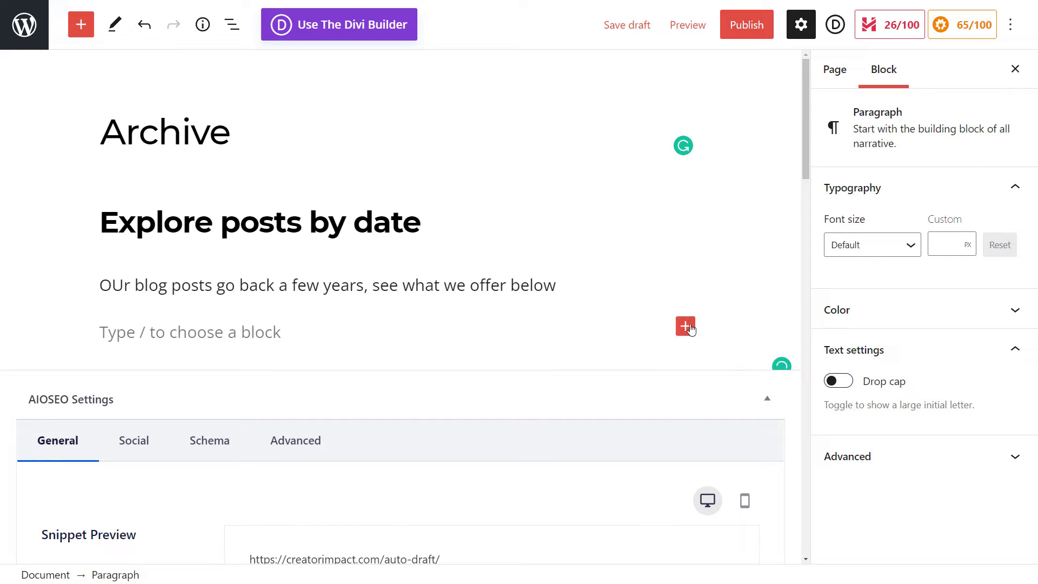
# - Insert an Archives block below the intro paragraph by searching 'archive' in the inserter
pyautogui.click(686, 326)
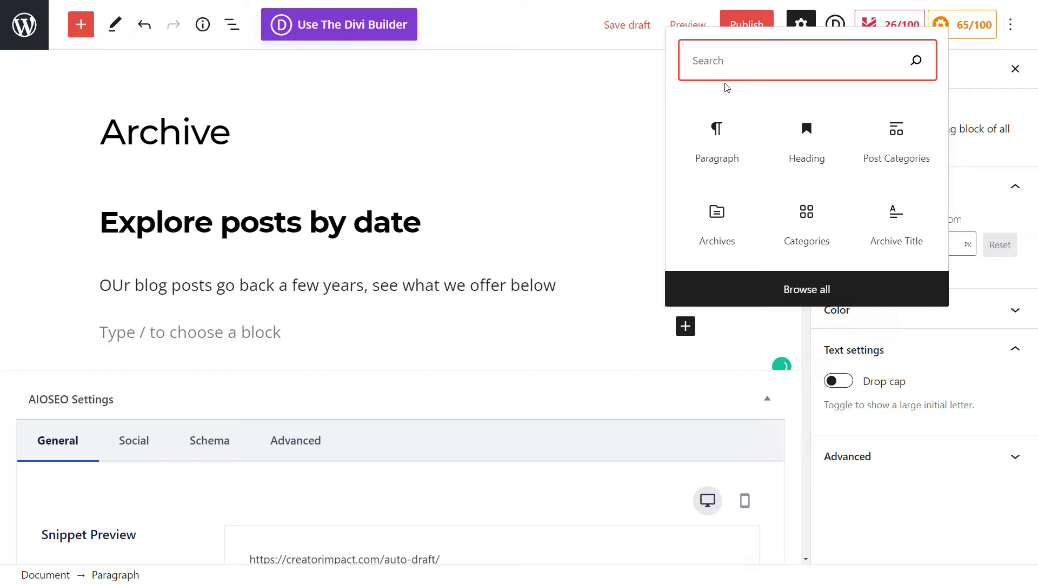
pyautogui.write('archive')
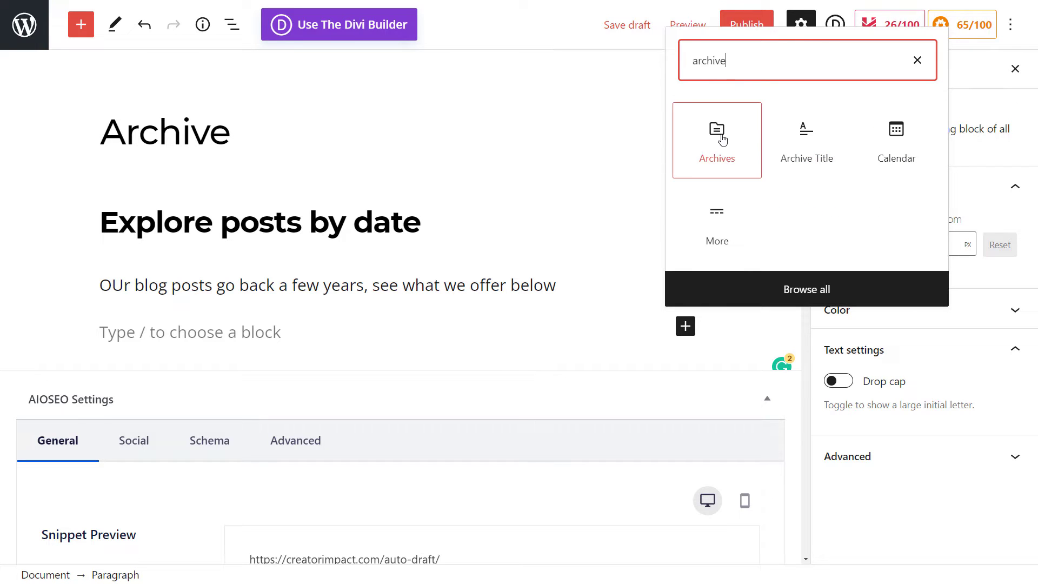
pyautogui.click(721, 145)
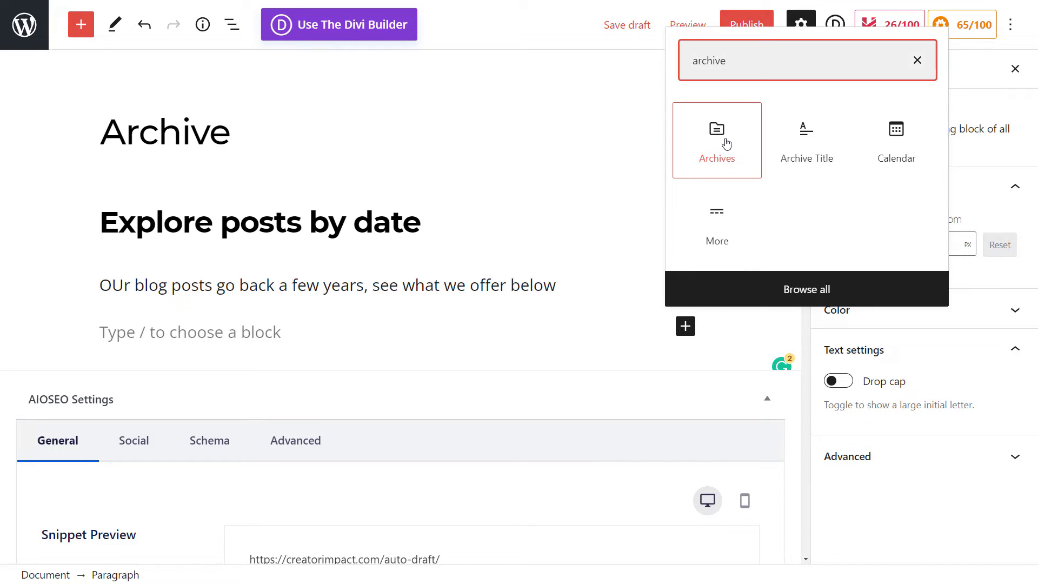
pyautogui.moveTo(806, 109)
pyautogui.mouseDown()
pyautogui.moveTo(808, 268)
pyautogui.moveTo(802, 98)
pyautogui.mouseUp()
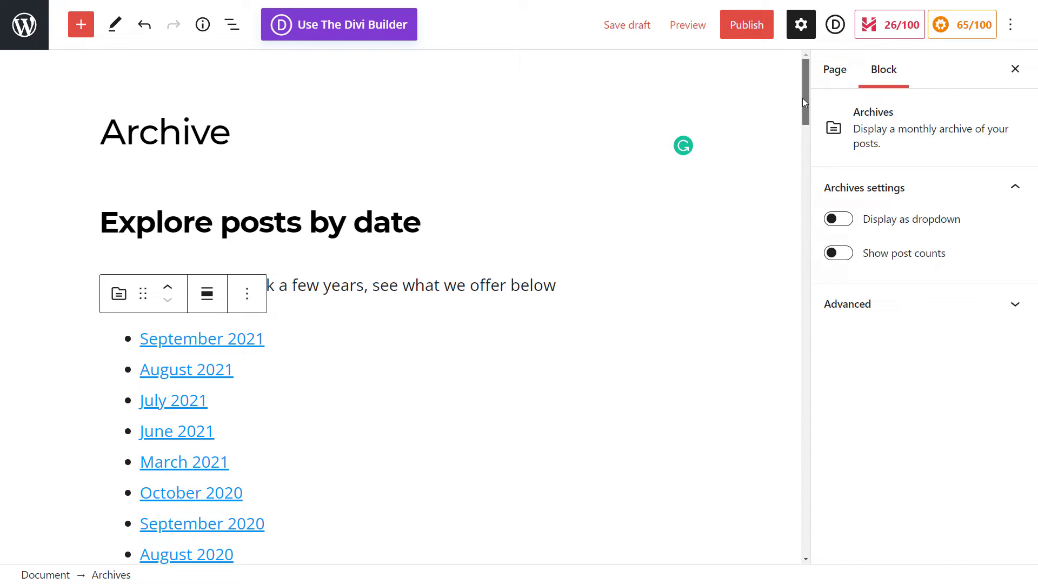
pyautogui.click(579, 290)
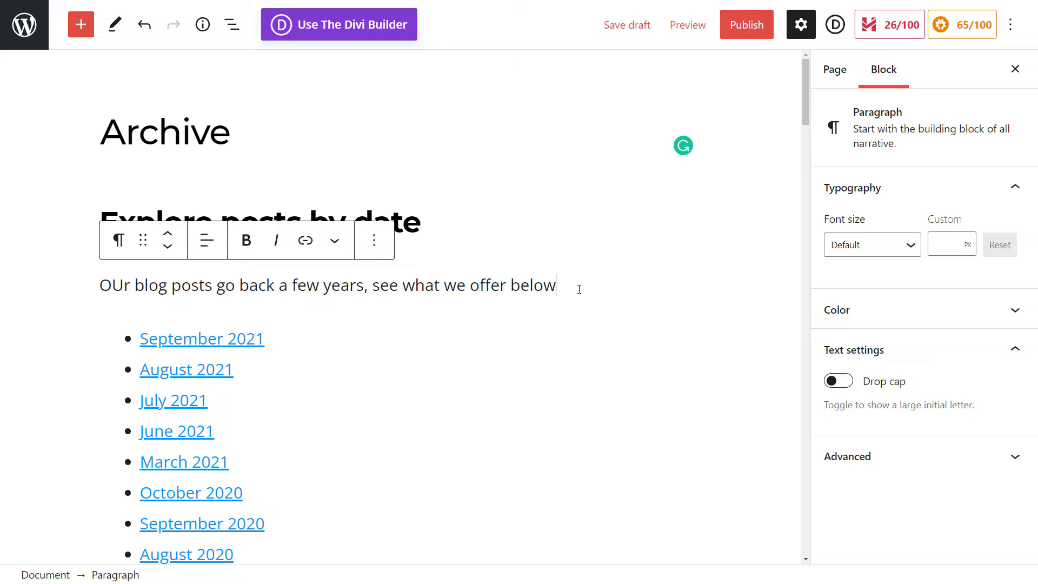
pyautogui.click(106, 207)
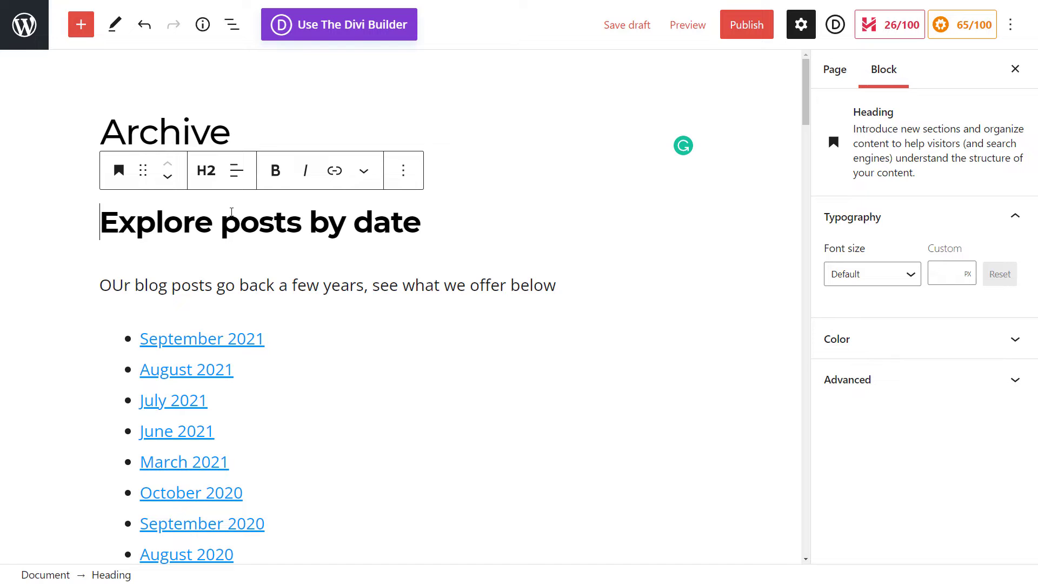
# - Set the Archives block to a plain month list with Display as dropdown and post counts off
pyautogui.scroll(-6, 227, 254)
pyautogui.scroll(6, 244, 349)
pyautogui.click(438, 117)
pyautogui.scroll(-2, 437, 117)
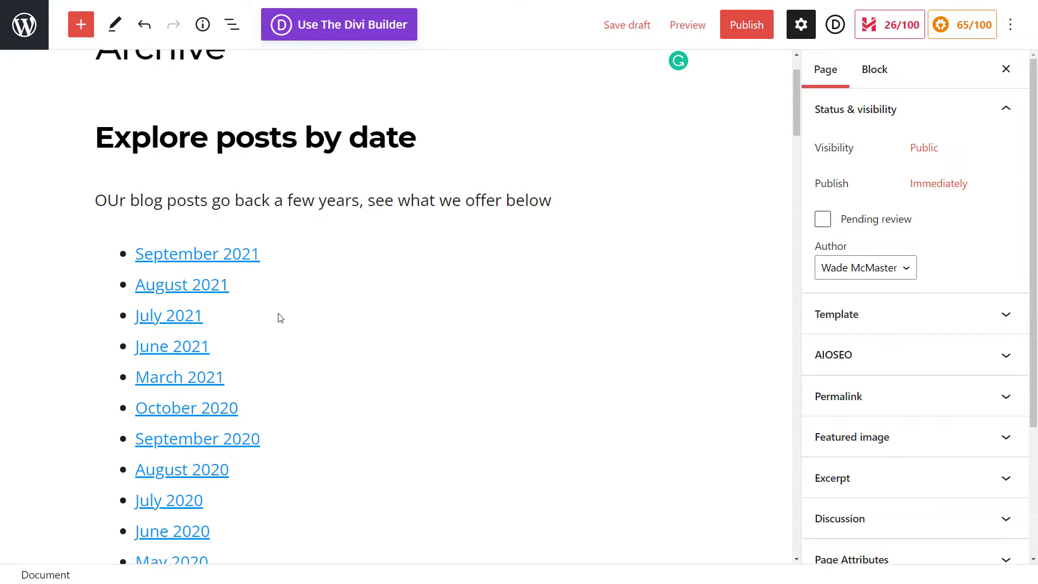
pyautogui.click(268, 282)
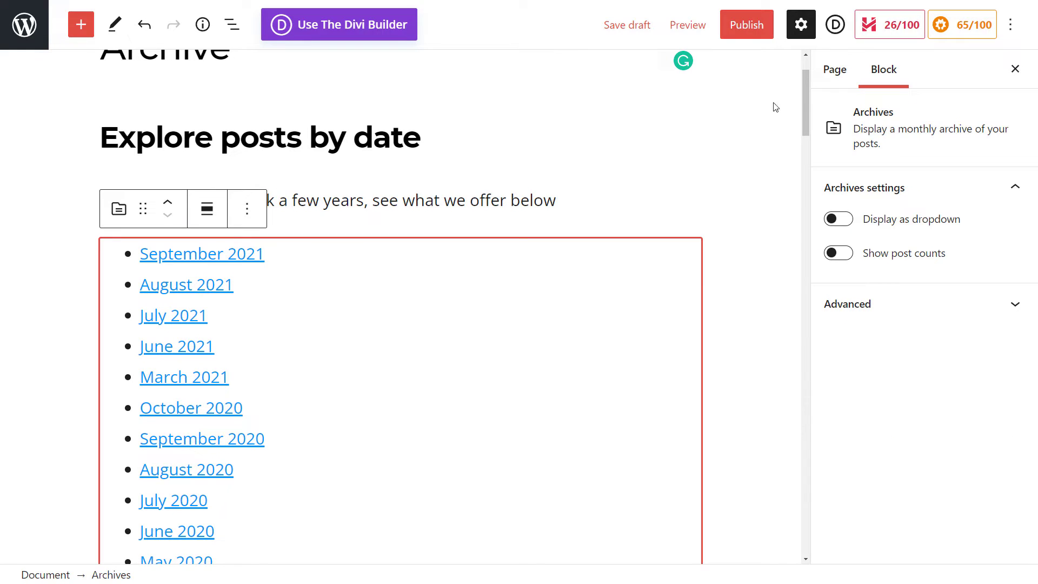
pyautogui.click(843, 220)
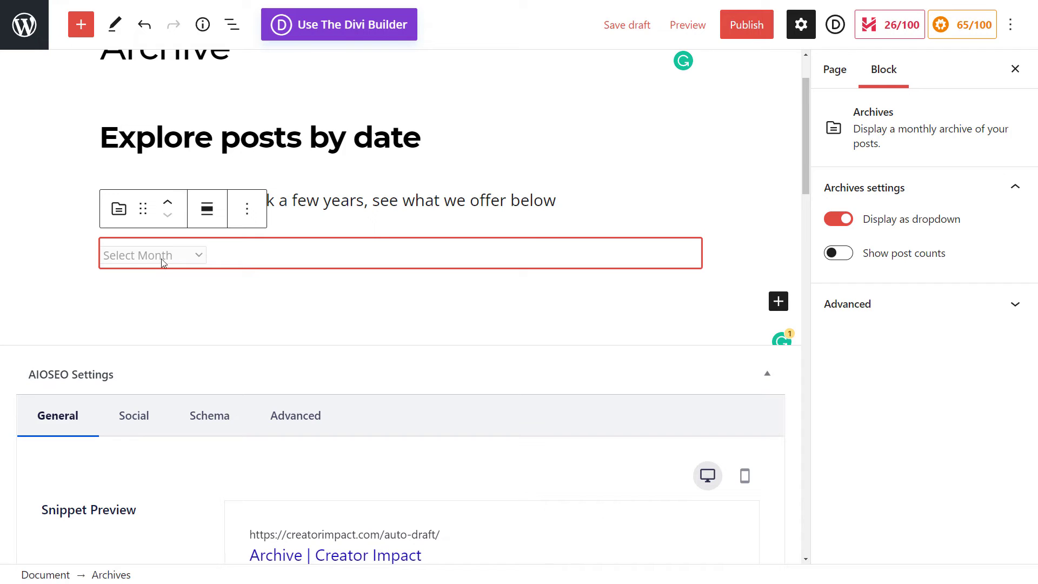
pyautogui.click(840, 219)
pyautogui.click(842, 255)
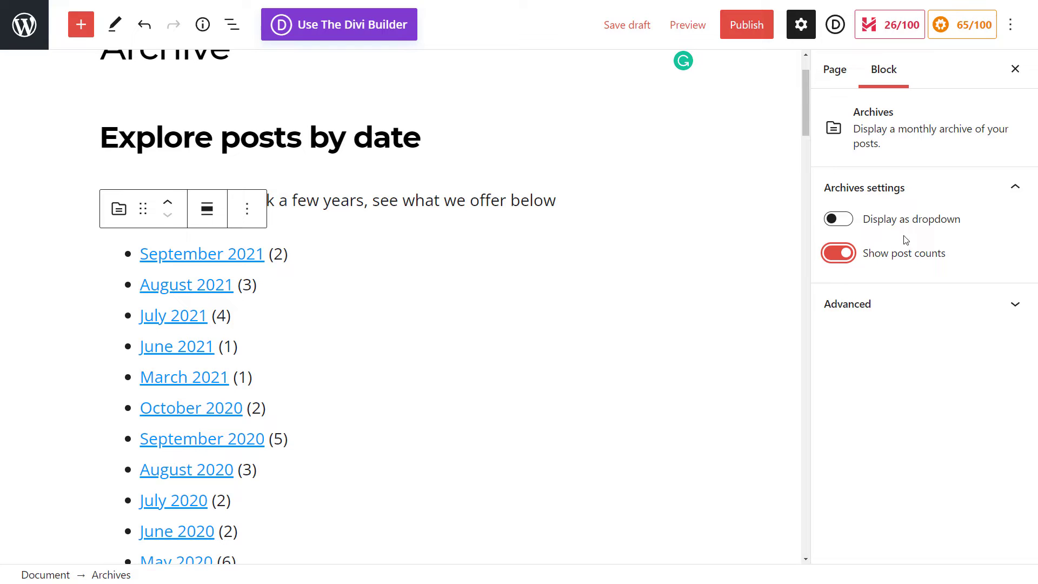
pyautogui.click(840, 257)
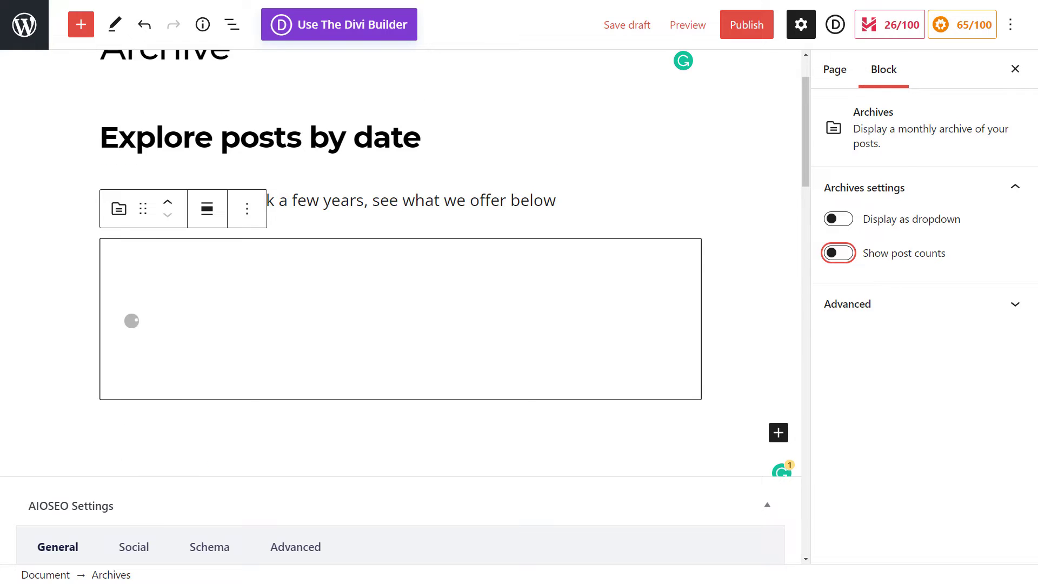
# - Place the caret at the start of the 'Explore posts by date' heading
pyautogui.click(101, 137)
pyautogui.scroll(-1, 246, 350)
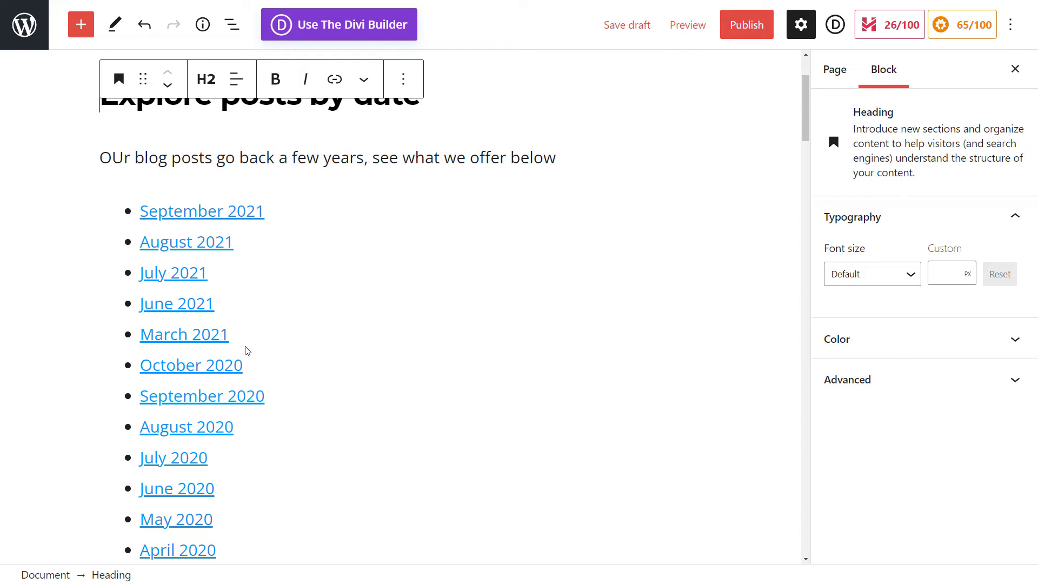
pyautogui.scroll(3, 246, 351)
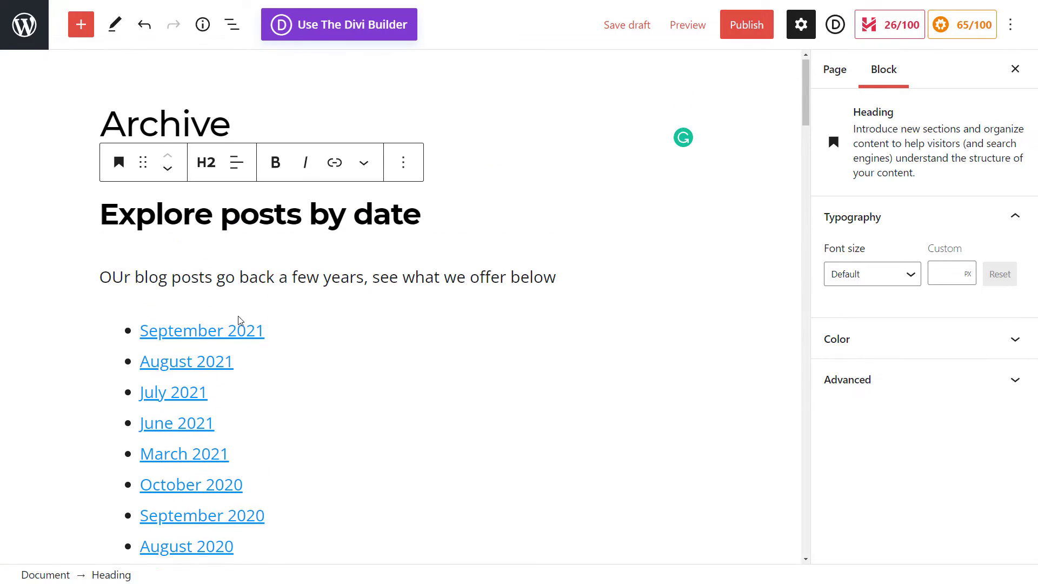
# - Insert a Columns block with a 50/50 two-column layout above the heading
pyautogui.press('Return')
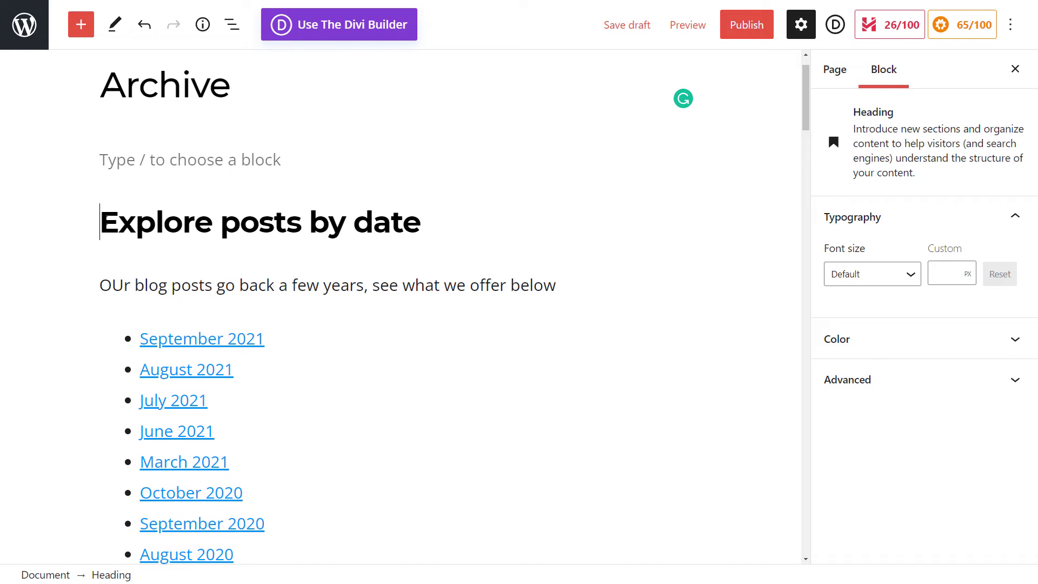
pyautogui.click(444, 156)
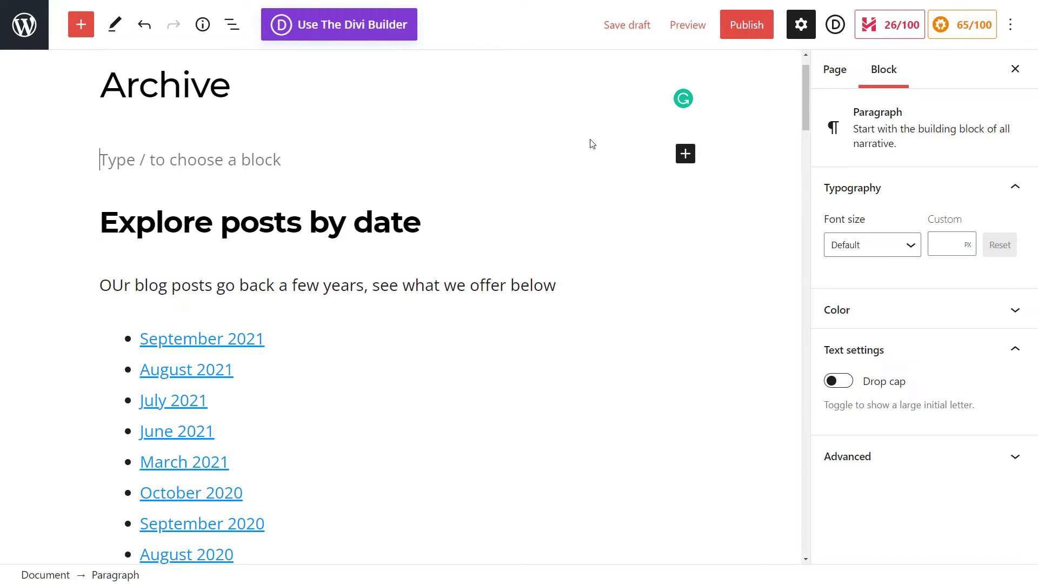
pyautogui.click(686, 154)
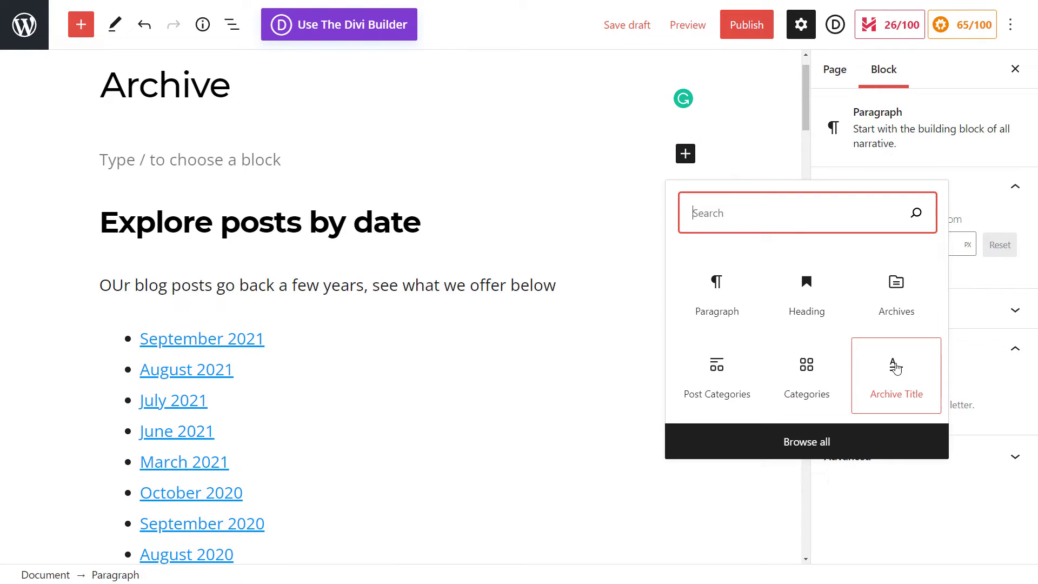
pyautogui.write('colu')
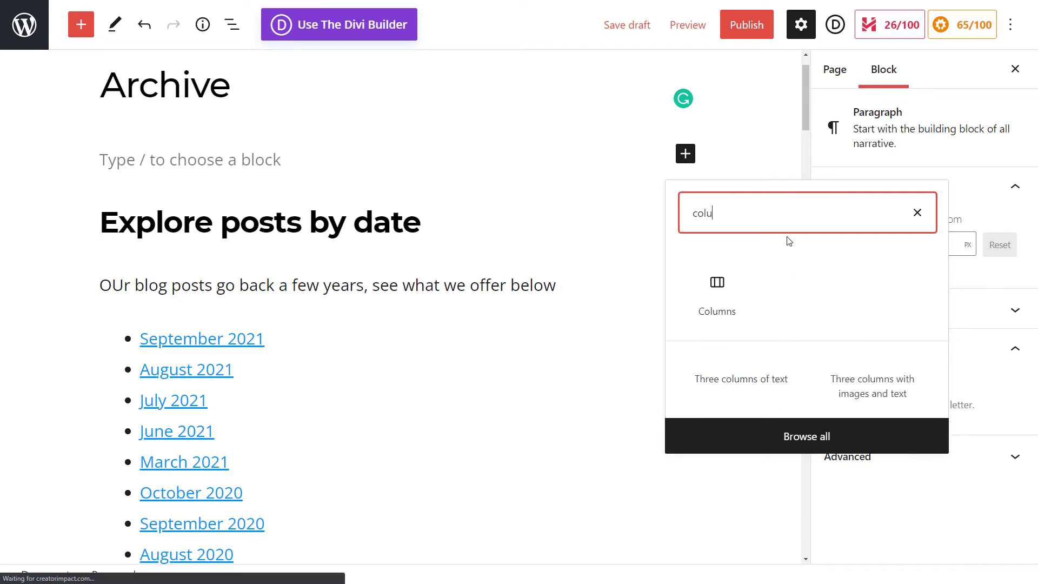
pyautogui.write('mn')
pyautogui.click(717, 287)
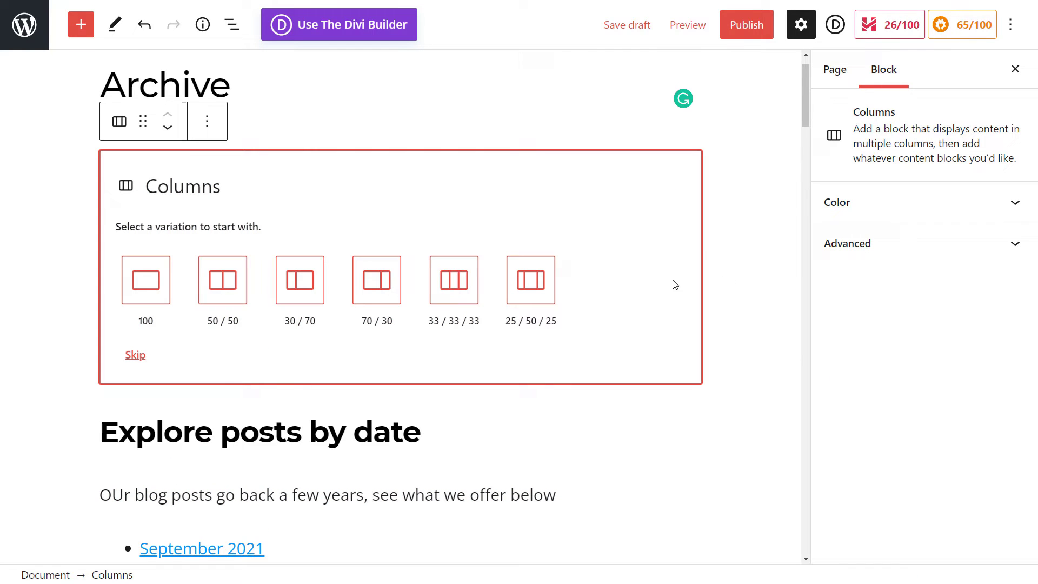
pyautogui.click(222, 280)
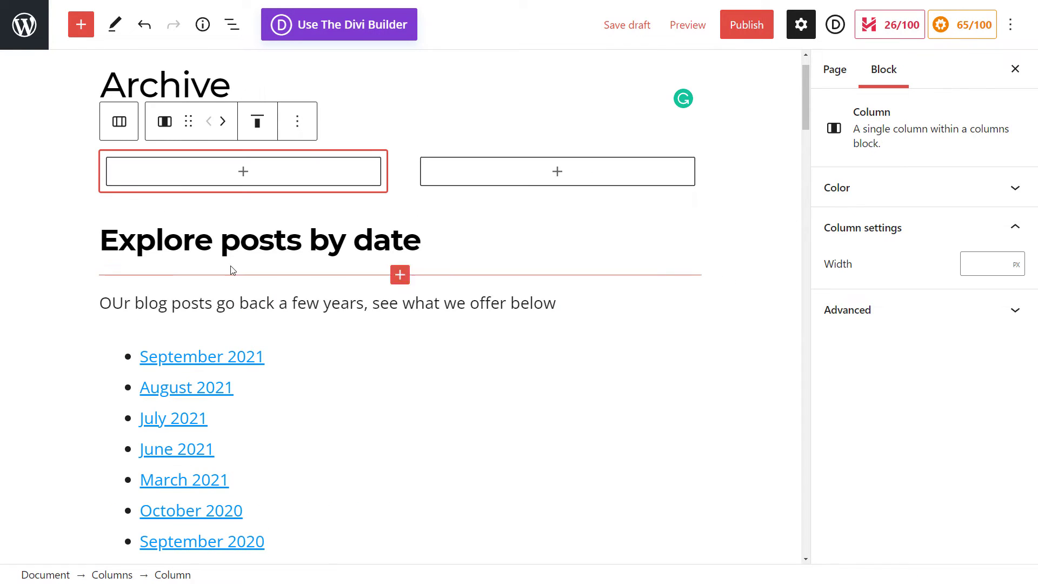
# - Copy the heading, intro paragraph and Archives blocks, then remove the originals
pyautogui.moveTo(162, 241); pyautogui.dragTo(232, 366)
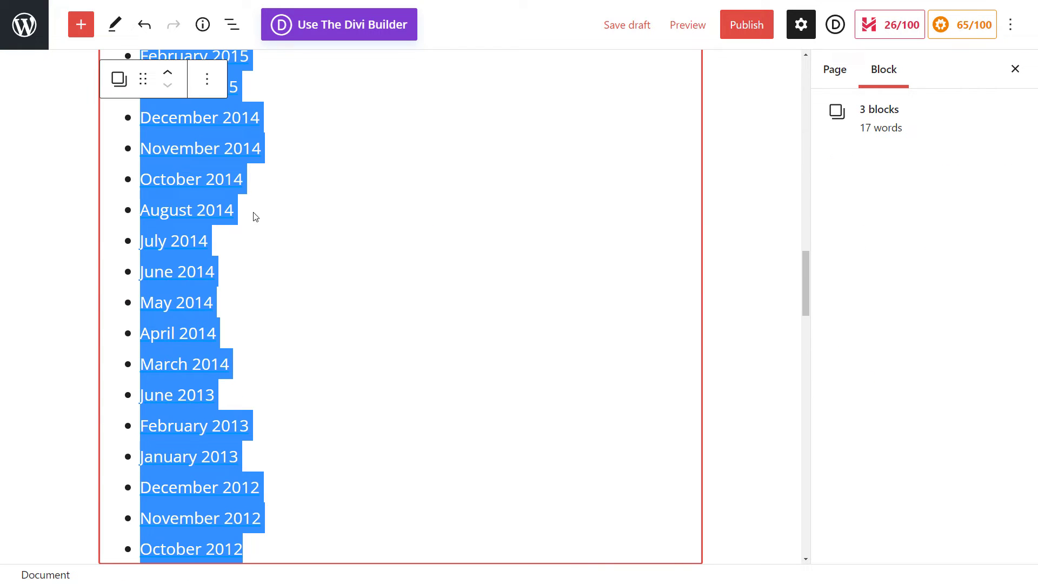
pyautogui.scroll(20, 321, 242)
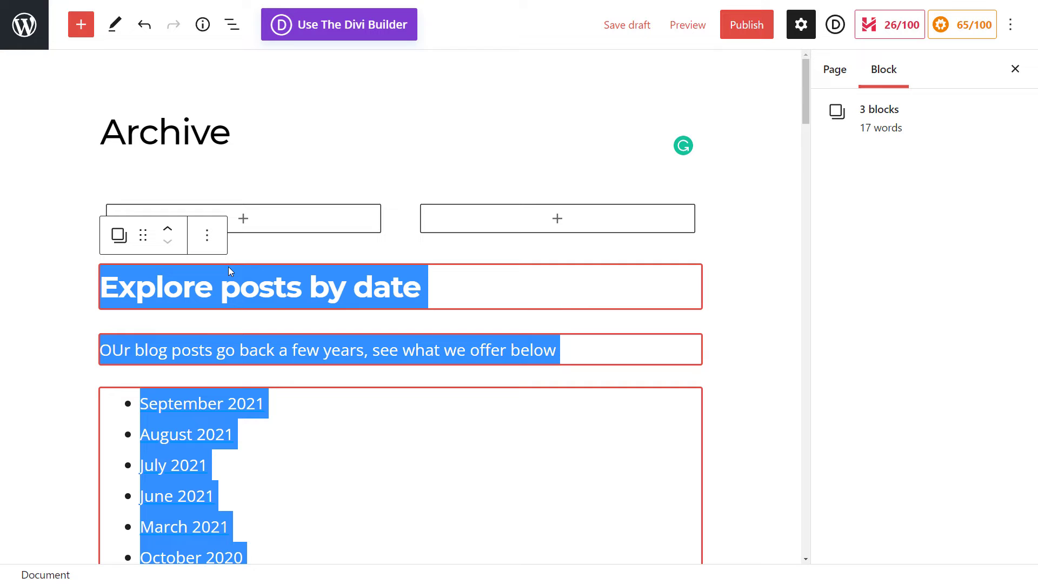
pyautogui.click(617, 304)
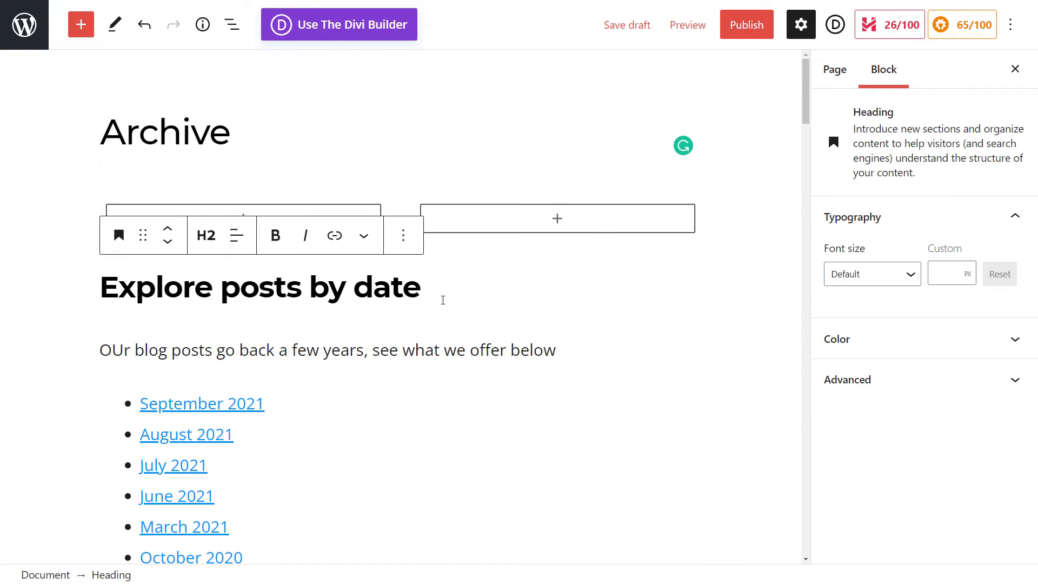
pyautogui.click(351, 434)
pyautogui.keyDown('shift'); pyautogui.click(391, 289); pyautogui.keyUp('shift')
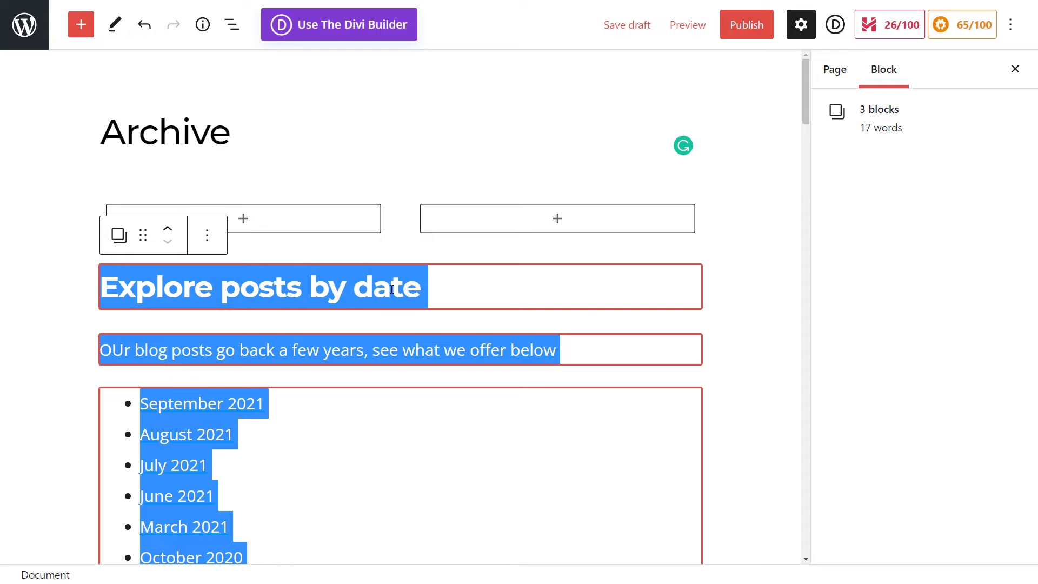
pyautogui.click(208, 236)
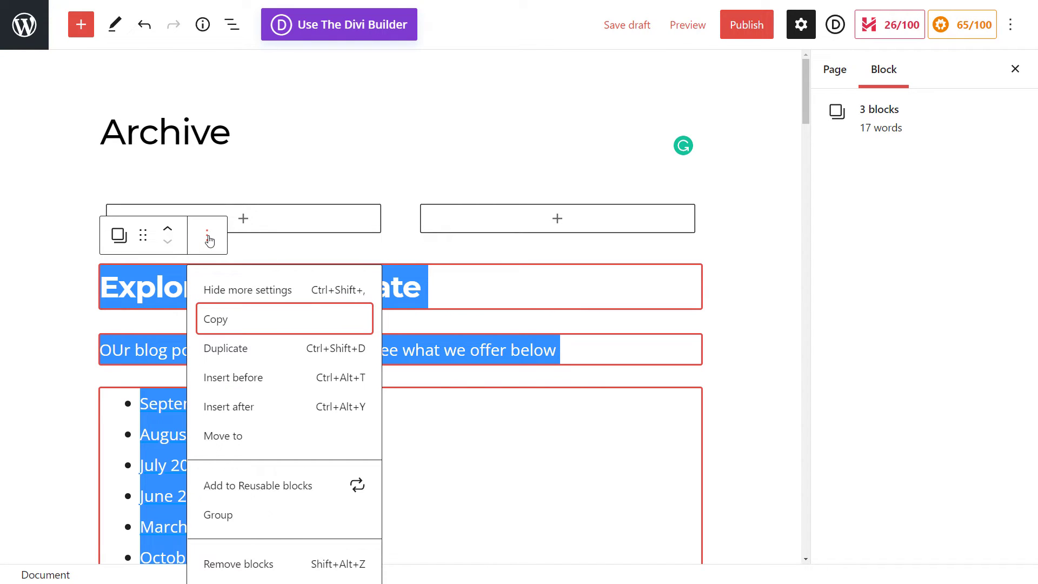
pyautogui.click(238, 323)
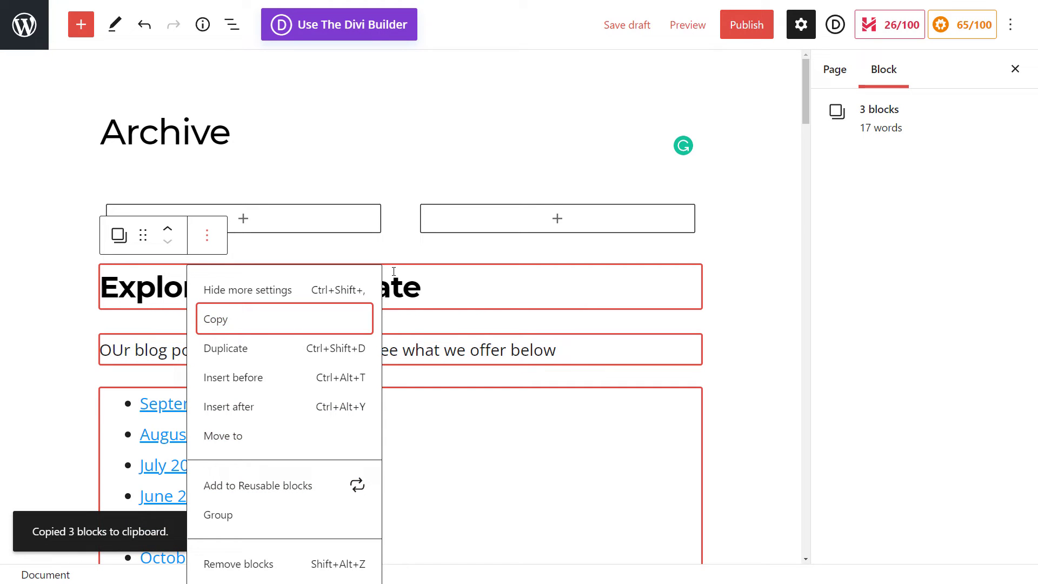
pyautogui.click(246, 562)
# - Paste the copied heading, paragraph and Archives list into a new paragraph in the left column
pyautogui.click(244, 220)
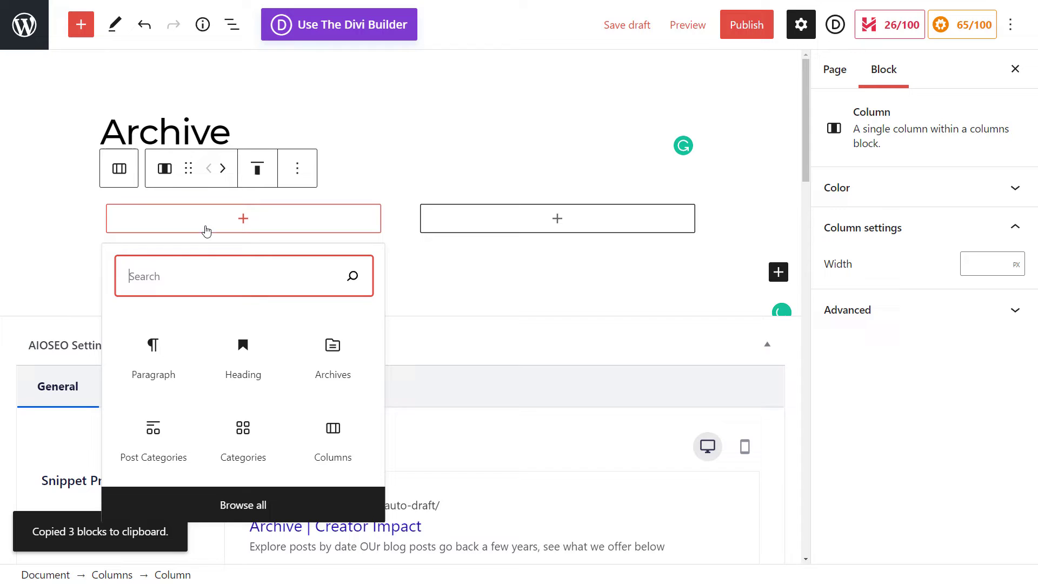
pyautogui.click(153, 344)
pyautogui.rightClick(197, 228)
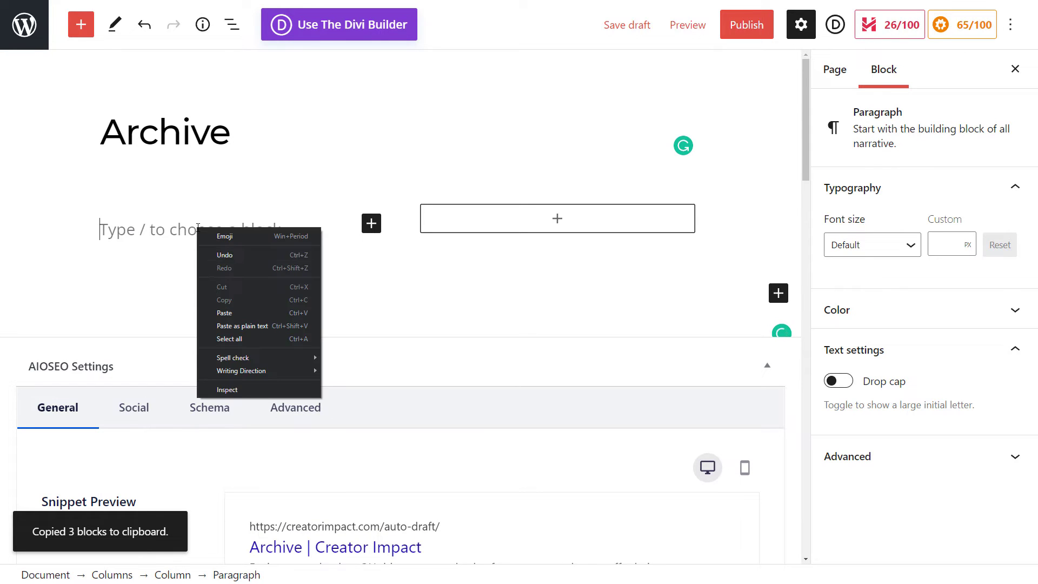
pyautogui.click(223, 311)
# - Delete the duplicate heading and intro paragraph from the left column
pyautogui.scroll(5, 365, 303)
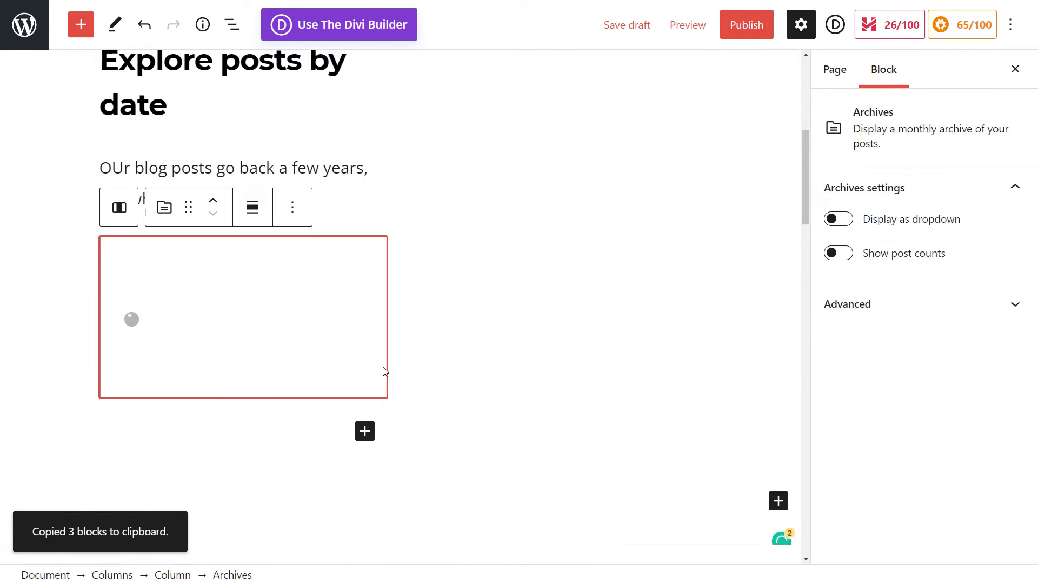
pyautogui.click(247, 248)
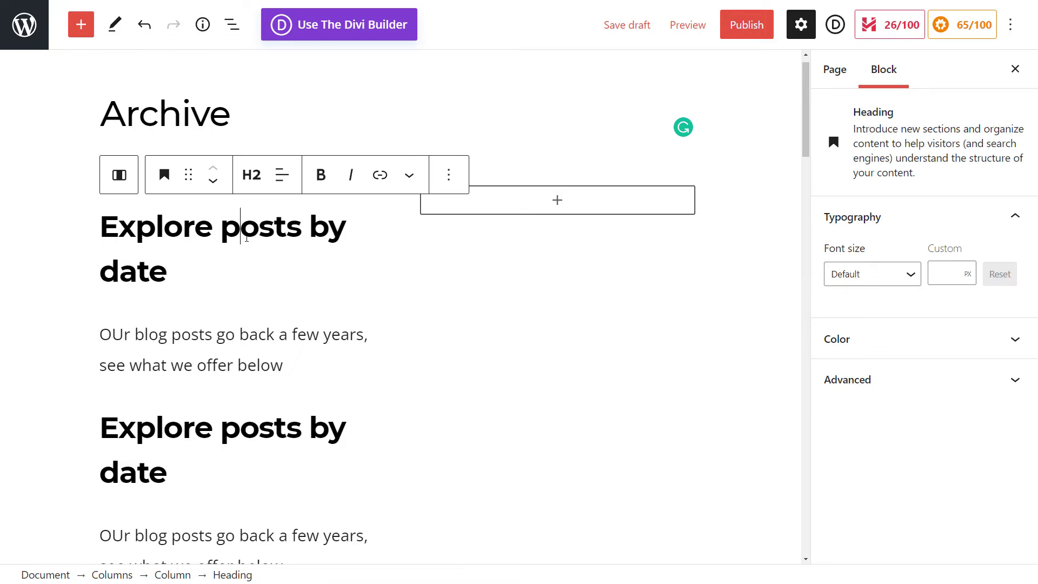
pyautogui.moveTo(225, 313); pyautogui.dragTo(208, 253)
pyautogui.press('Delete')
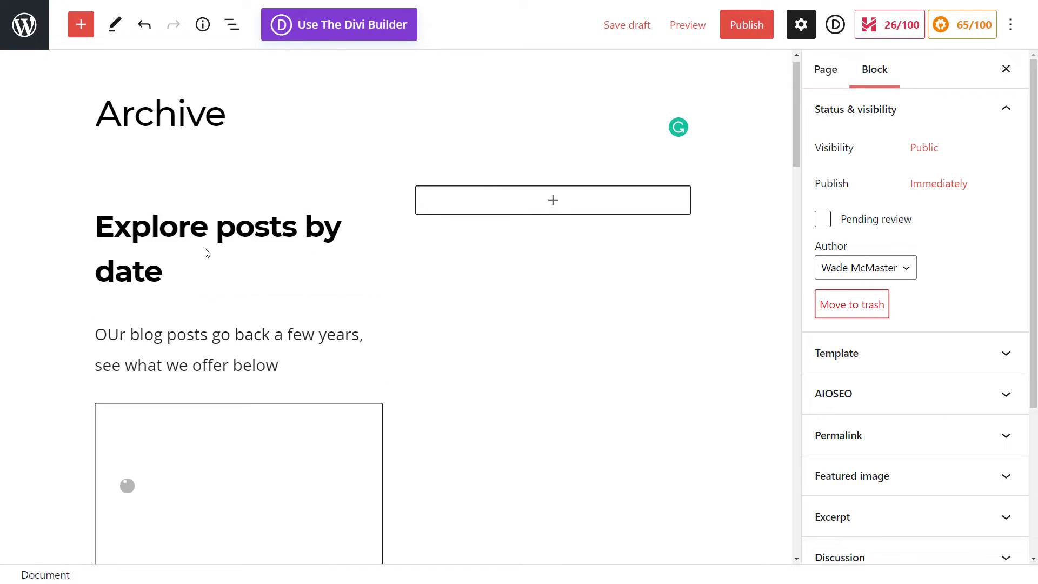
pyautogui.scroll(-10, 206, 261)
pyautogui.scroll(20, 283, 387)
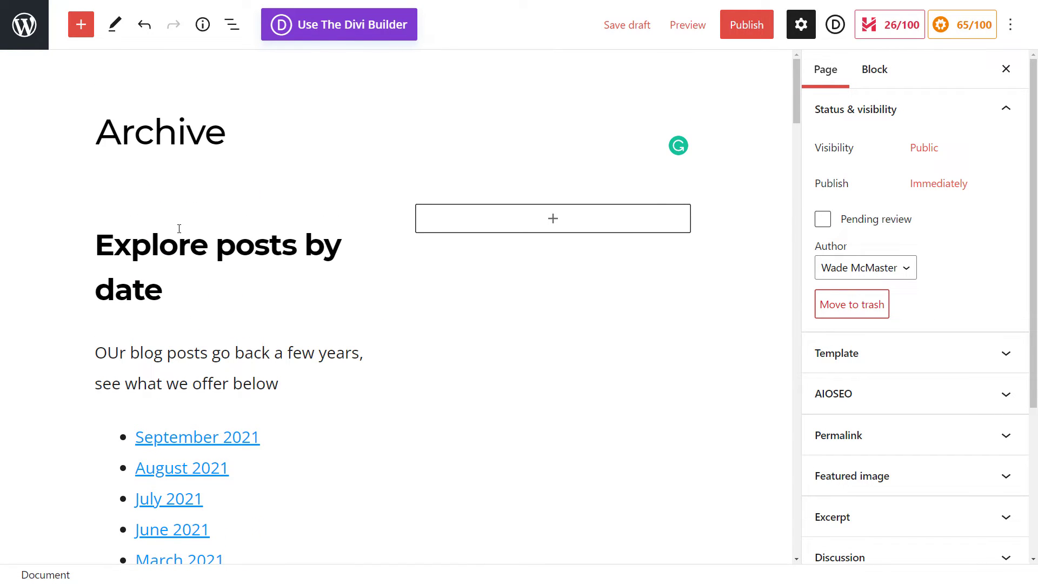
# - Add an 'Explore Posts by Category' heading in the right column
pyautogui.click(572, 222)
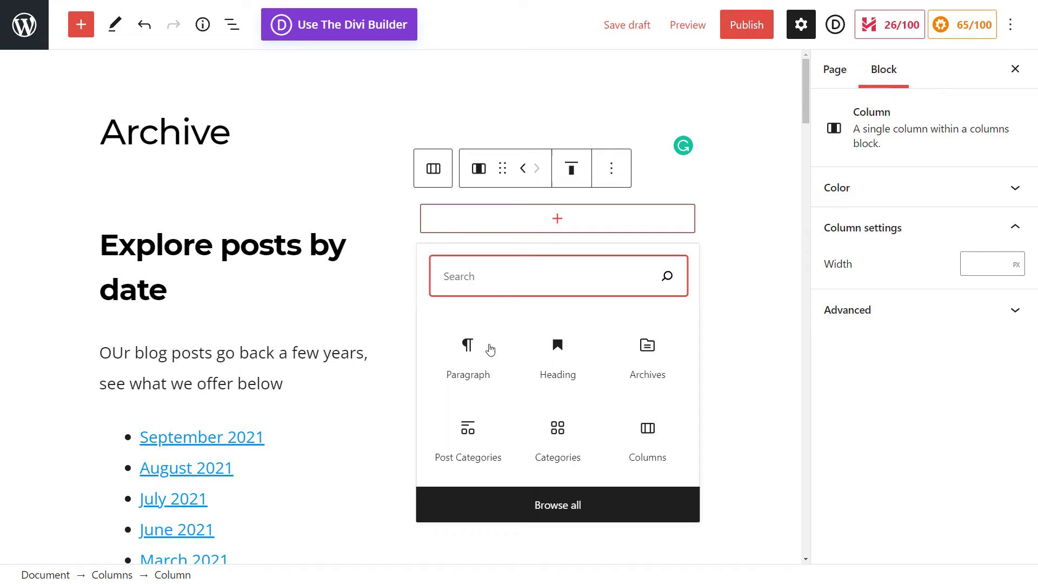
pyautogui.click(469, 351)
pyautogui.write('Explo')
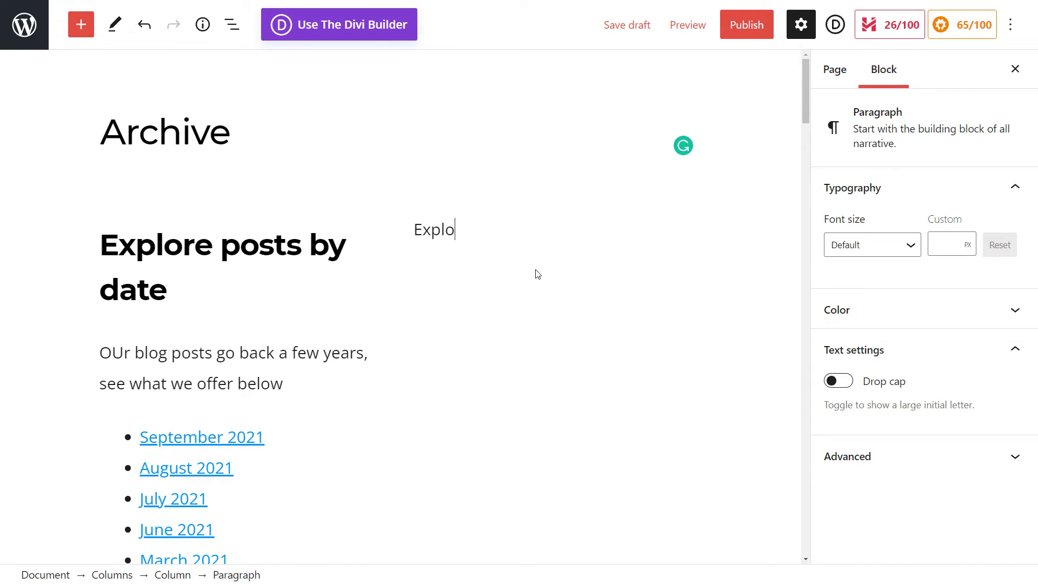
pyautogui.write('re Posts by Categ')
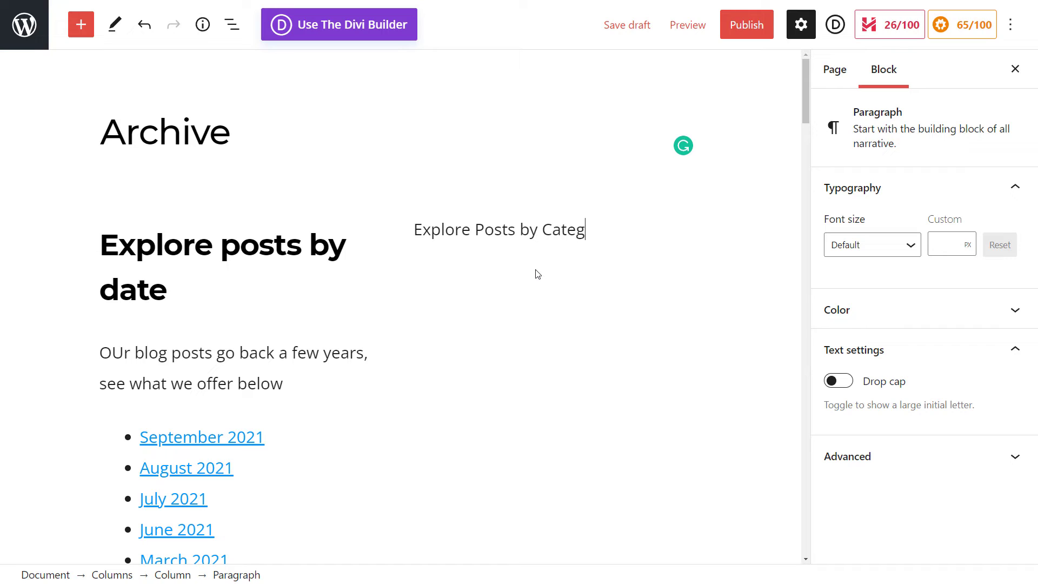
pyautogui.write('eporyu')
pyautogui.press('BackSpace')
pyautogui.press('Left')
pyautogui.press('Left')
pyautogui.press('Left')
pyautogui.press('BackSpace')
pyautogui.click(478, 184)
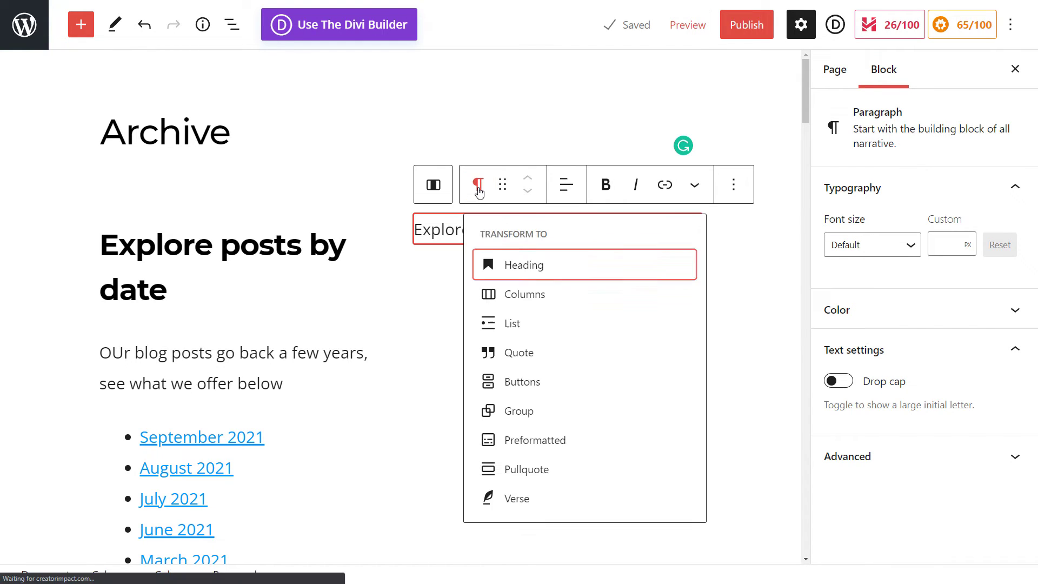
pyautogui.click(510, 263)
# - Add the paragraph 'To browse by topic explore below' under the right-column heading
pyautogui.click(488, 351)
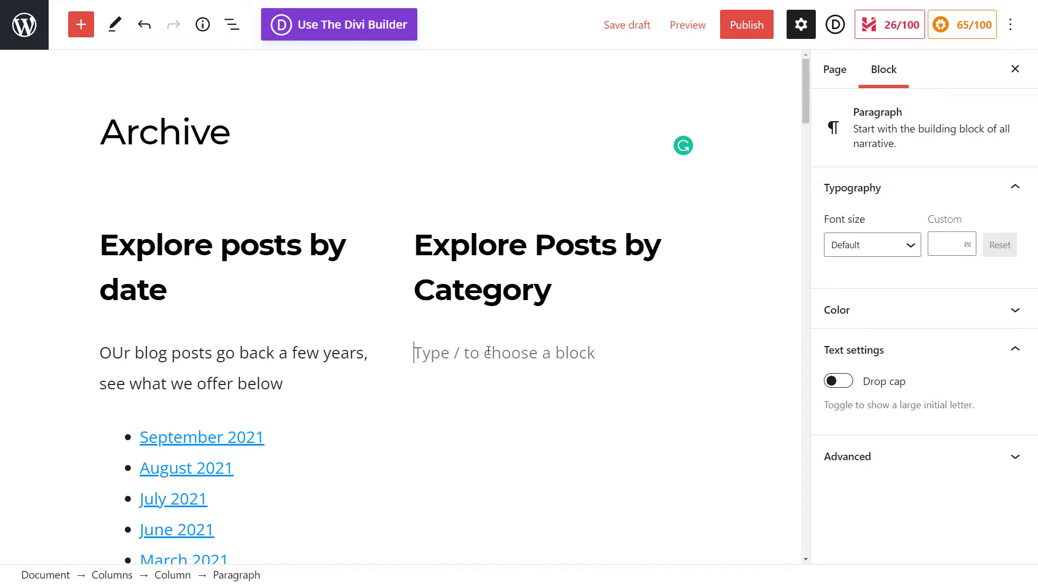
pyautogui.write('To browse by topic explore below')
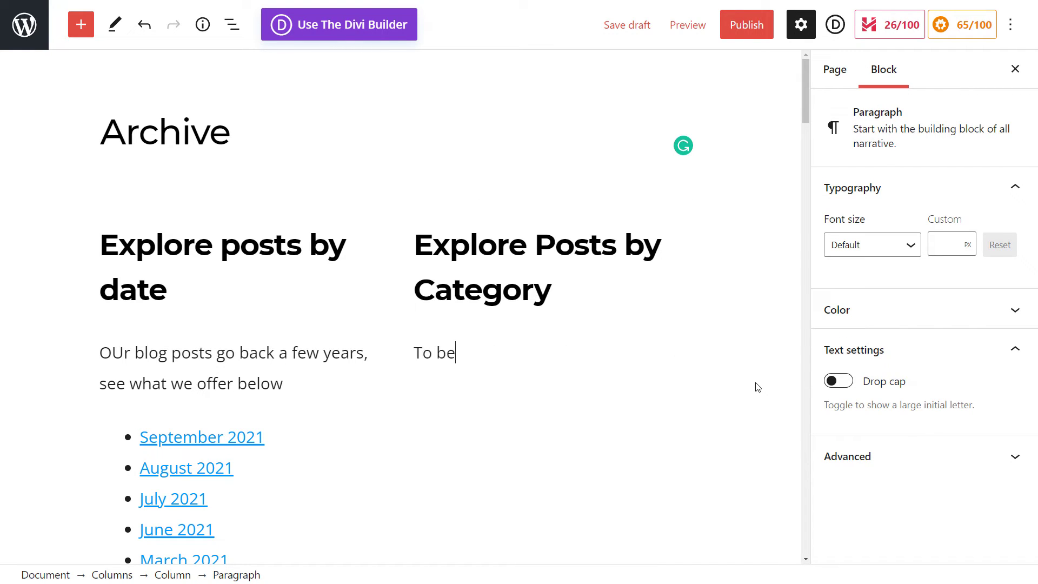
pyautogui.press('Return')
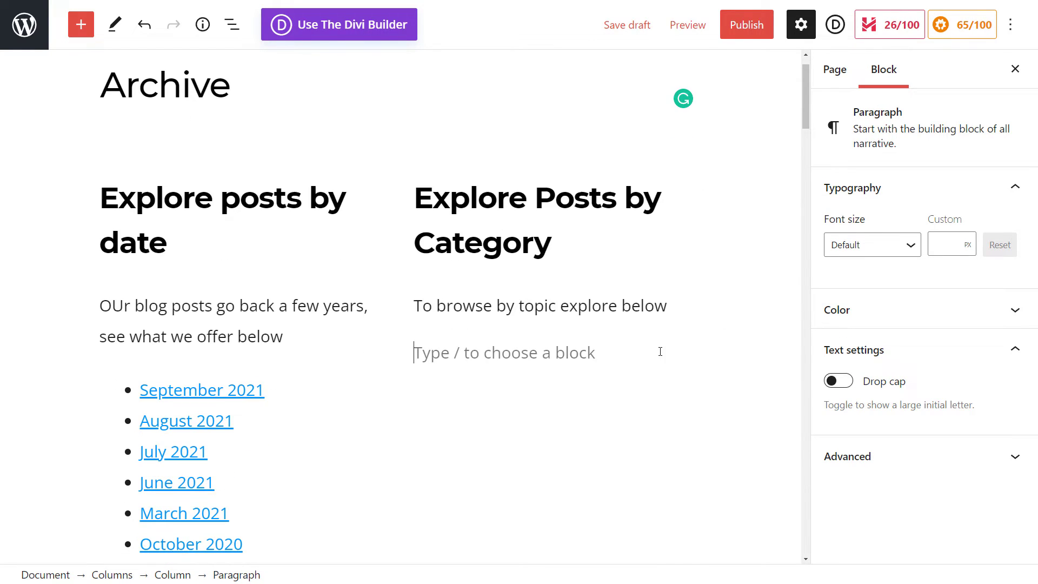
# - Insert a Categories block under the intro line by searching 'categorie' in the inserter
pyautogui.click(686, 347)
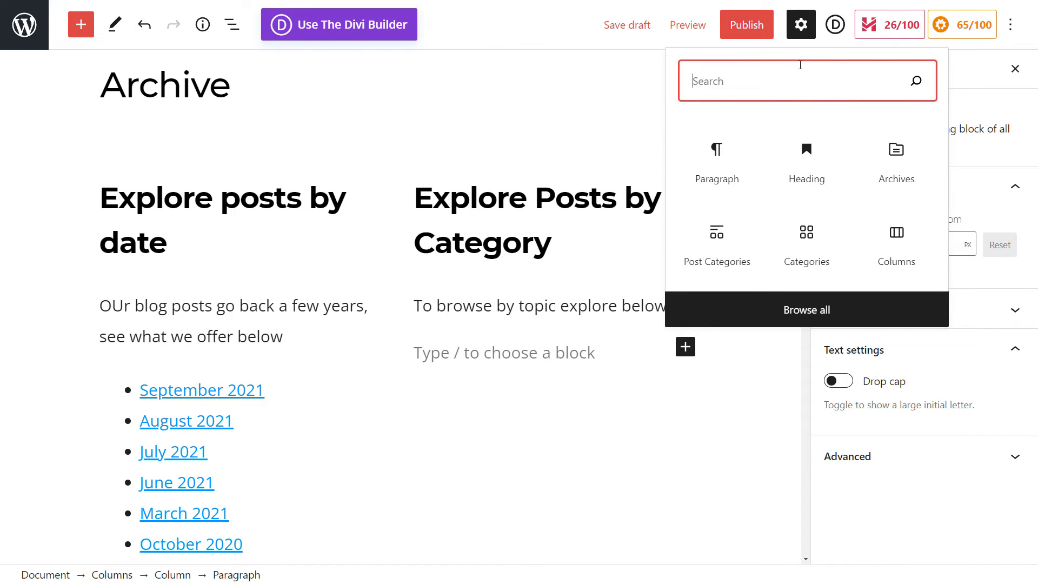
pyautogui.write('categoy')
pyautogui.press('BackSpace')
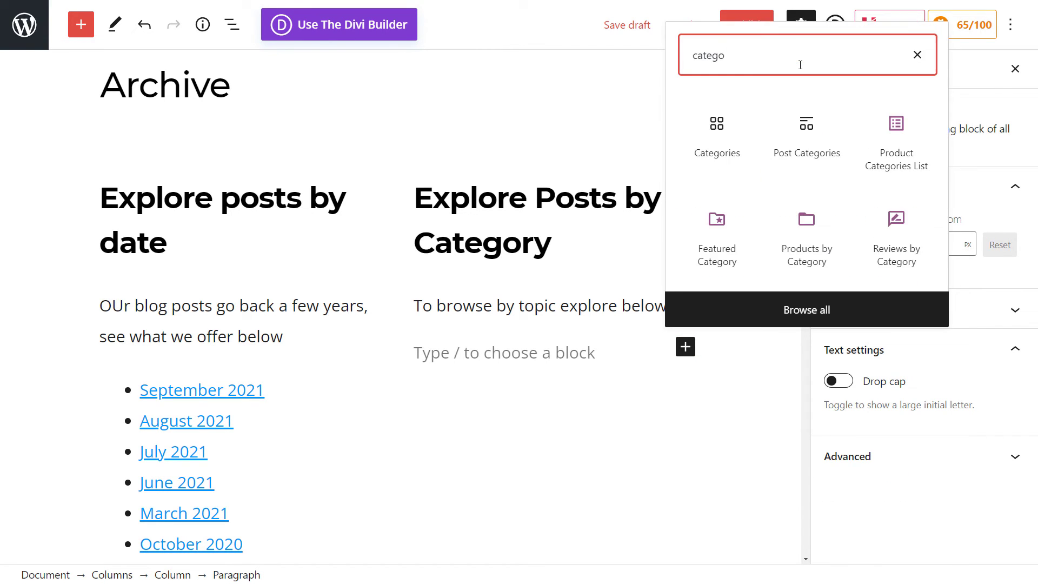
pyautogui.write('ries')
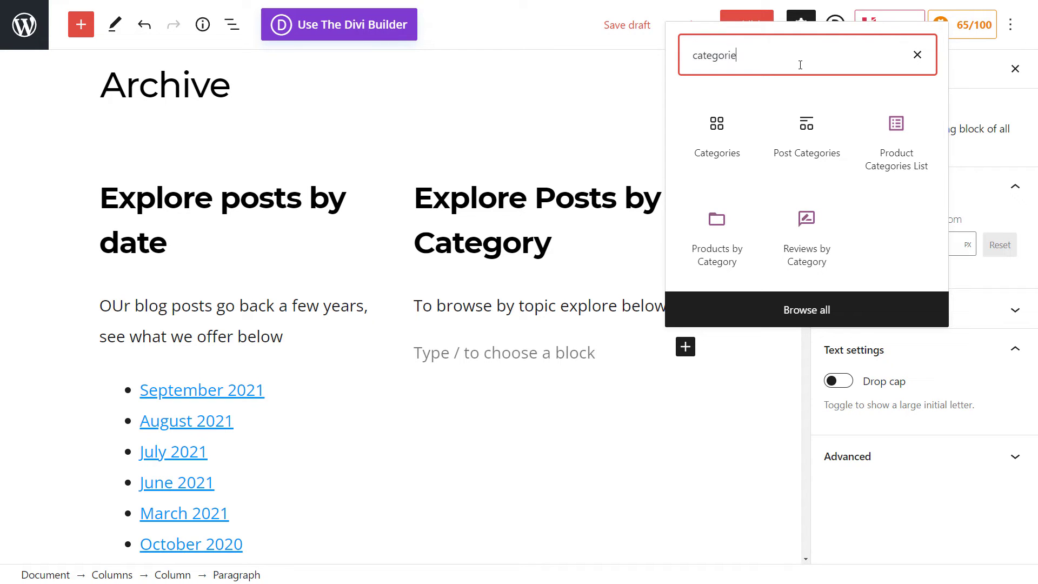
pyautogui.click(717, 126)
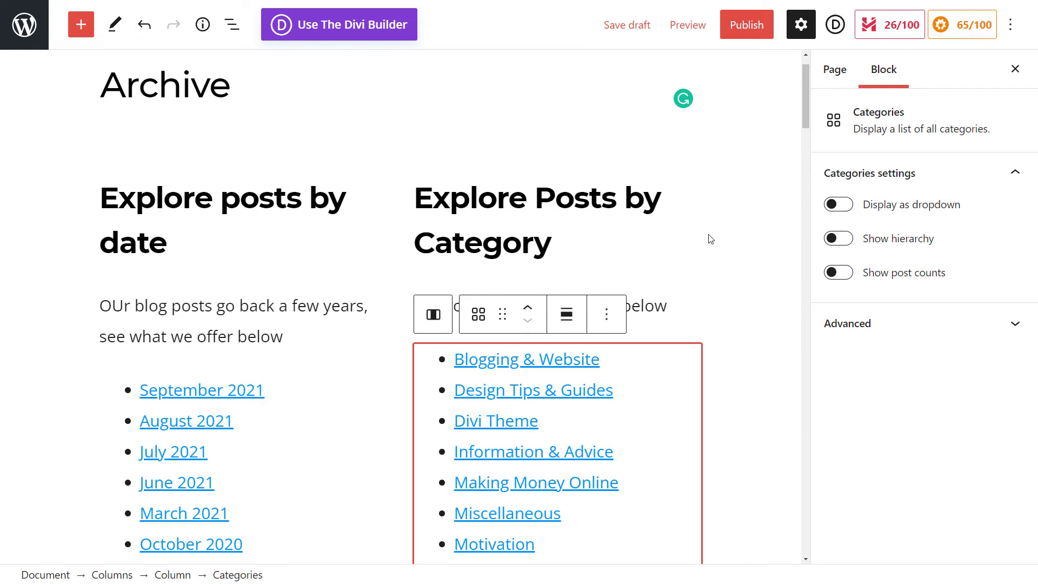
pyautogui.moveTo(807, 105); pyautogui.dragTo(818, 171)
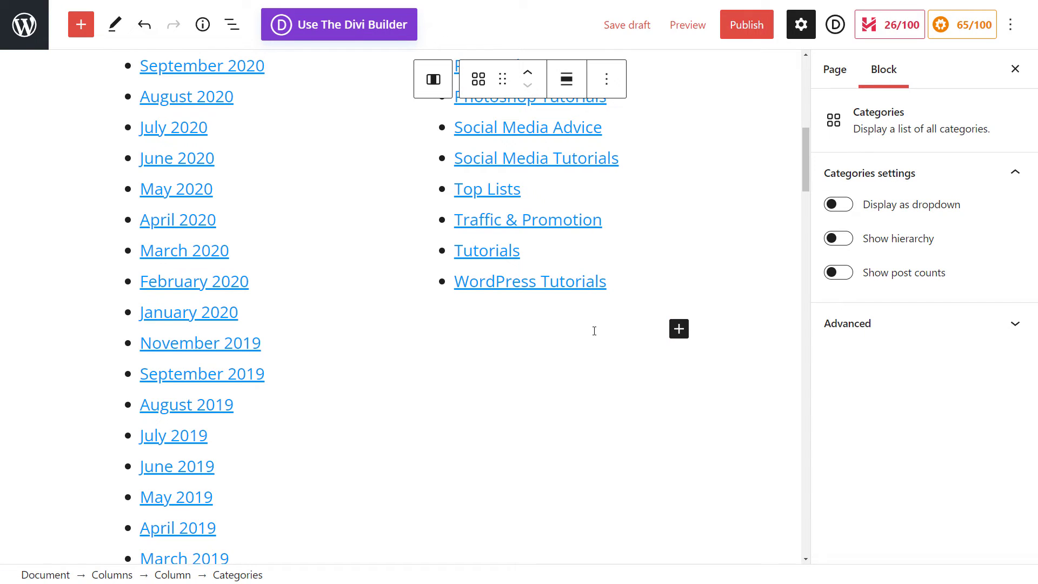
# - Add a 'Product Categories' heading below the post categories list
pyautogui.click(680, 331)
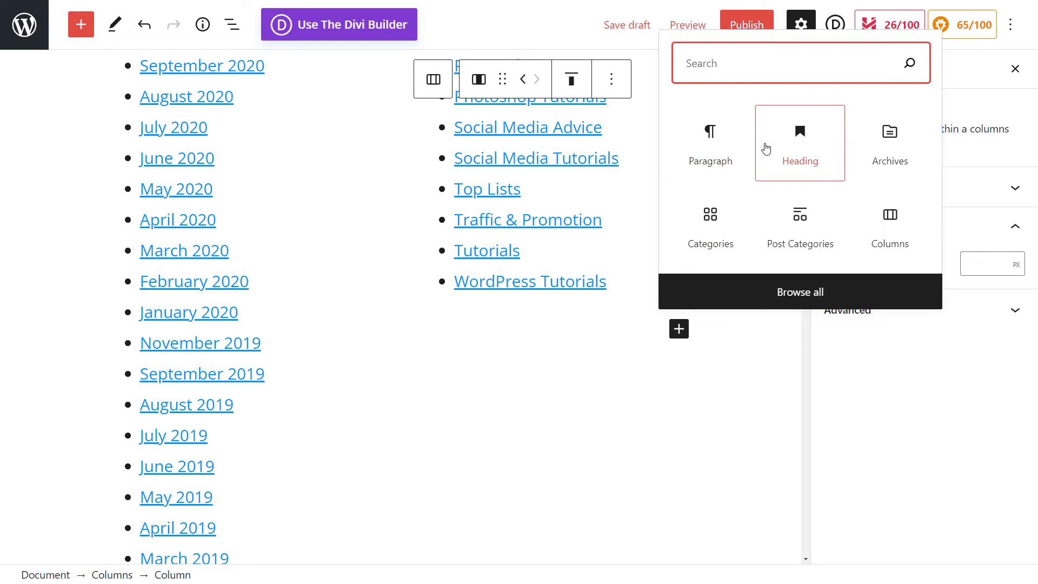
pyautogui.click(767, 148)
pyautogui.write('Prod')
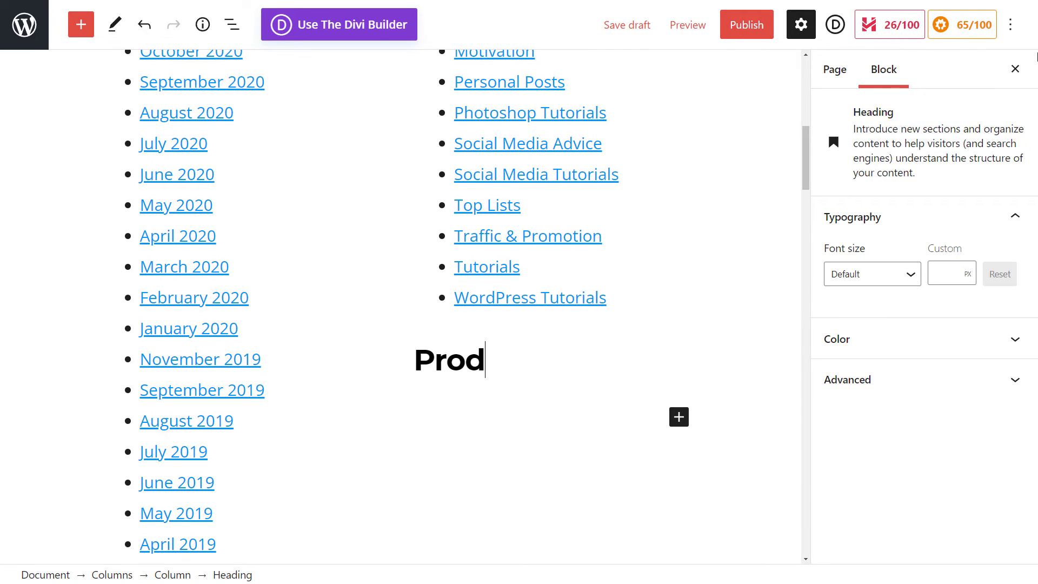
pyautogui.write('uct Categories')
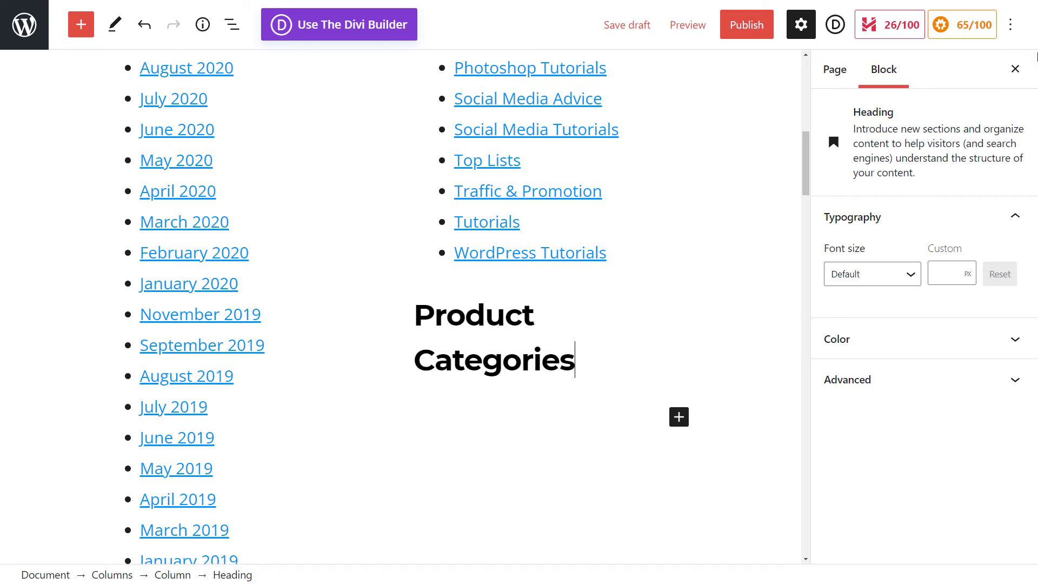
pyautogui.press('Return')
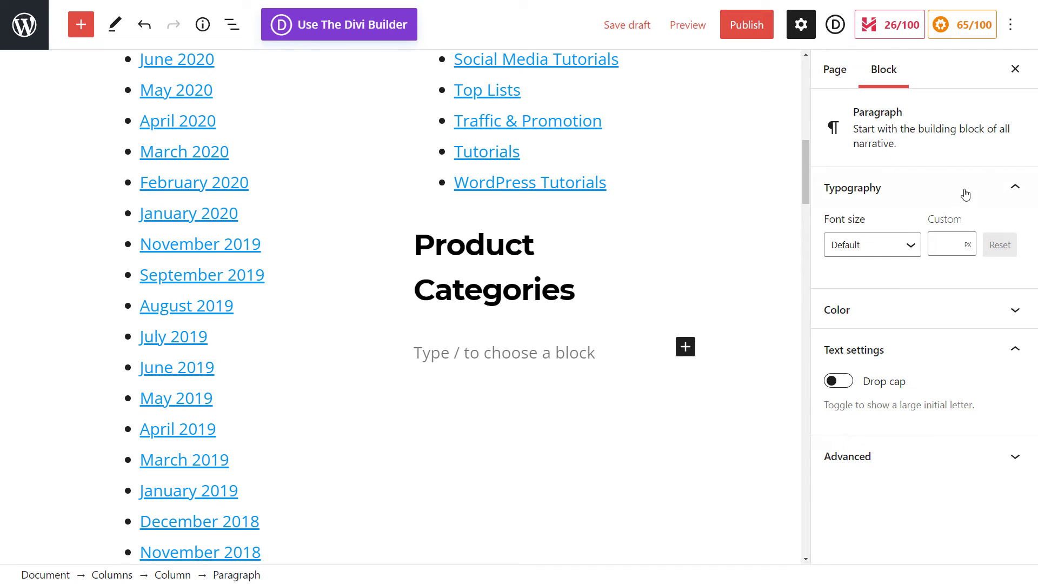
# - Insert a Product Categories List block, showing Facebook PSD Templates (4), under the heading
pyautogui.click(686, 347)
pyautogui.write('categ')
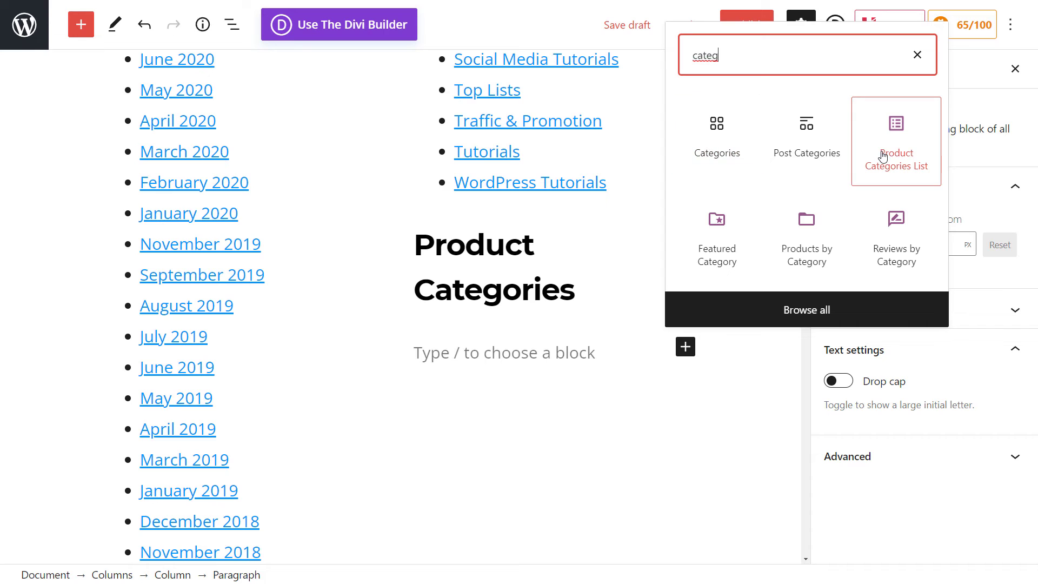
pyautogui.click(897, 158)
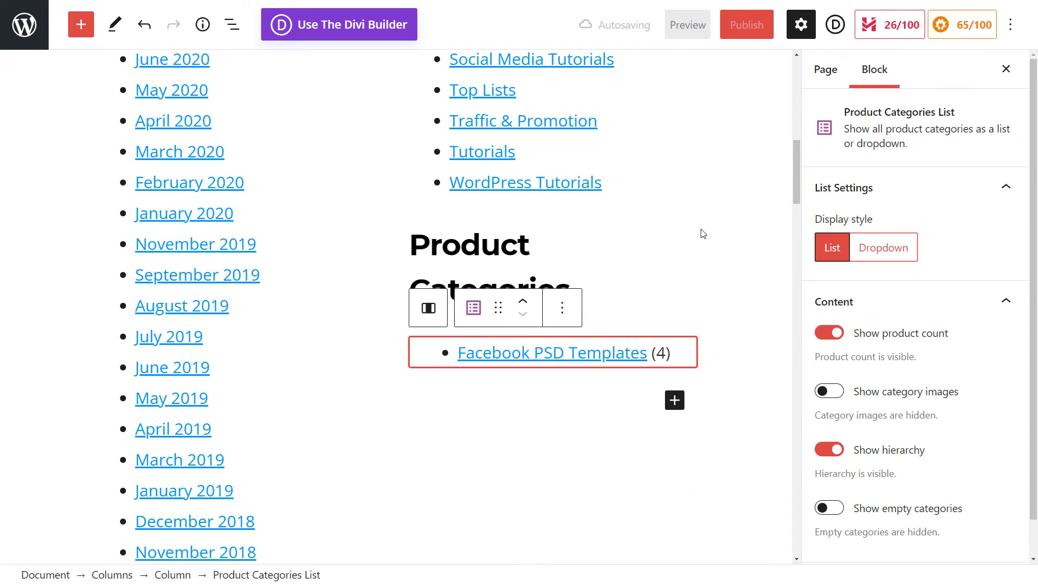
pyautogui.click(749, 287)
pyautogui.moveTo(799, 184); pyautogui.dragTo(769, 83)
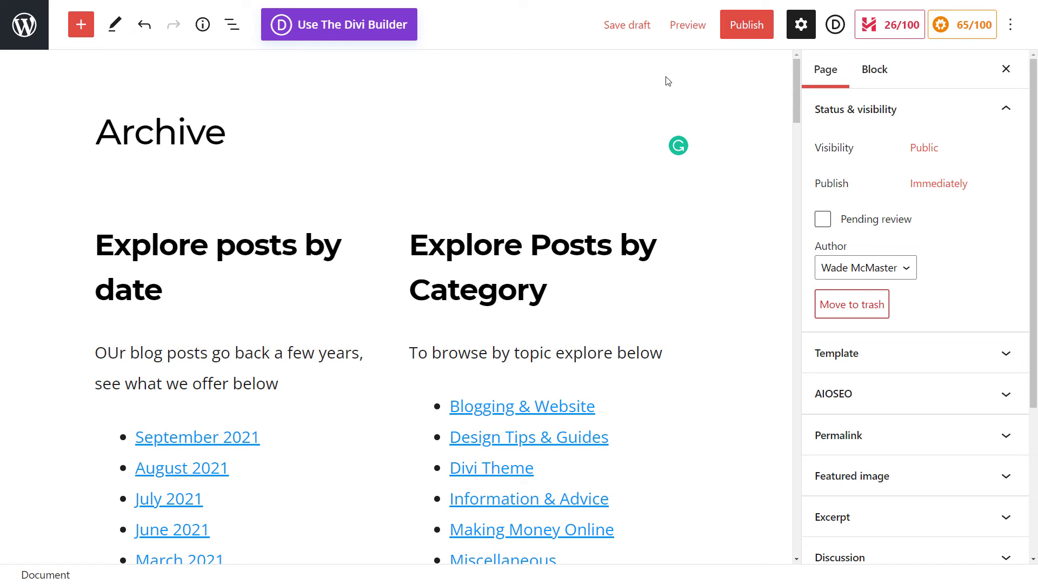
# - Open the Preview dropdown in the editor toolbar for the Archive page
pyautogui.click(689, 28)
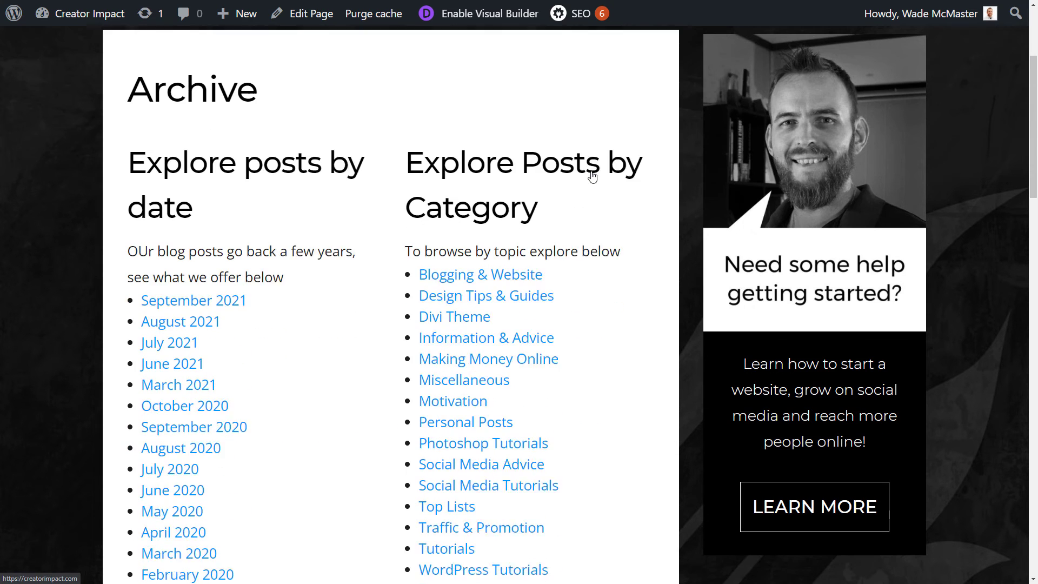
# - Scroll through the live Archive page to check the monthly archive and category columns
pyautogui.scroll(-2, 183, 172)
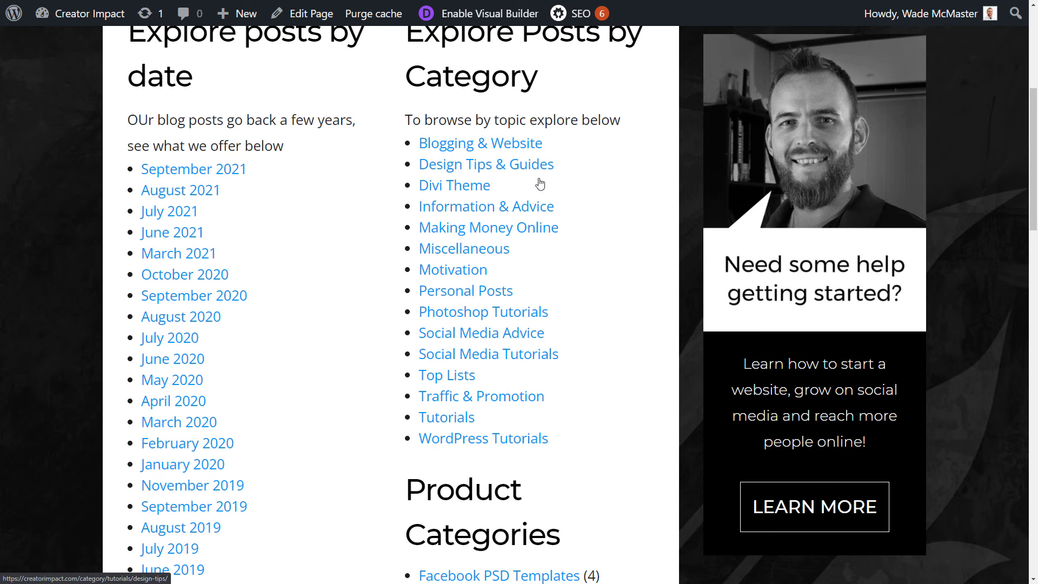
pyautogui.scroll(2, 494, 286)
pyautogui.scroll(-3, 473, 527)
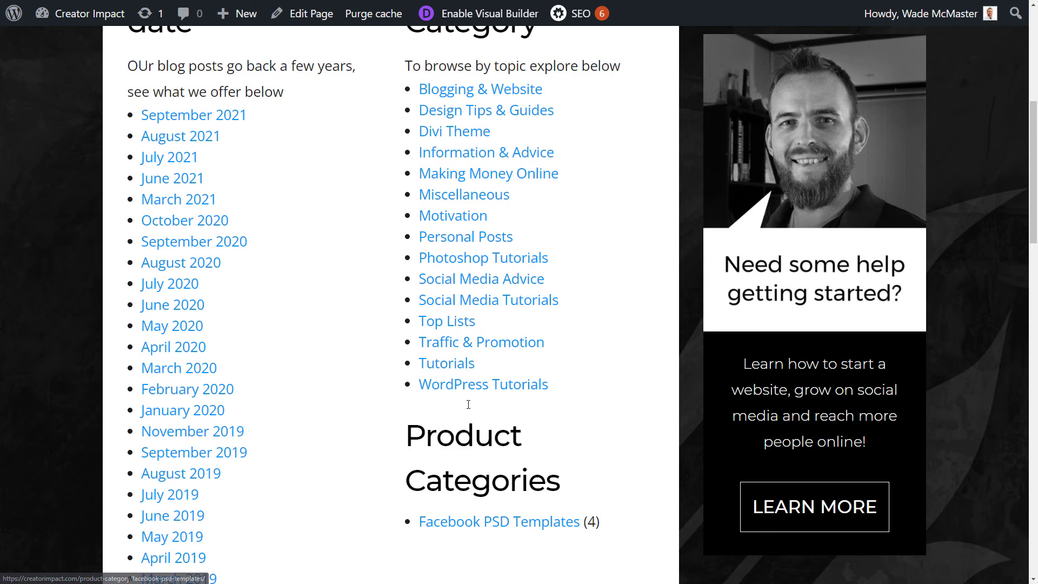
# - Follow the March 2020 archive link and scroll through that month's posts
pyautogui.click(185, 373)
pyautogui.scroll(-15, 221, 282)
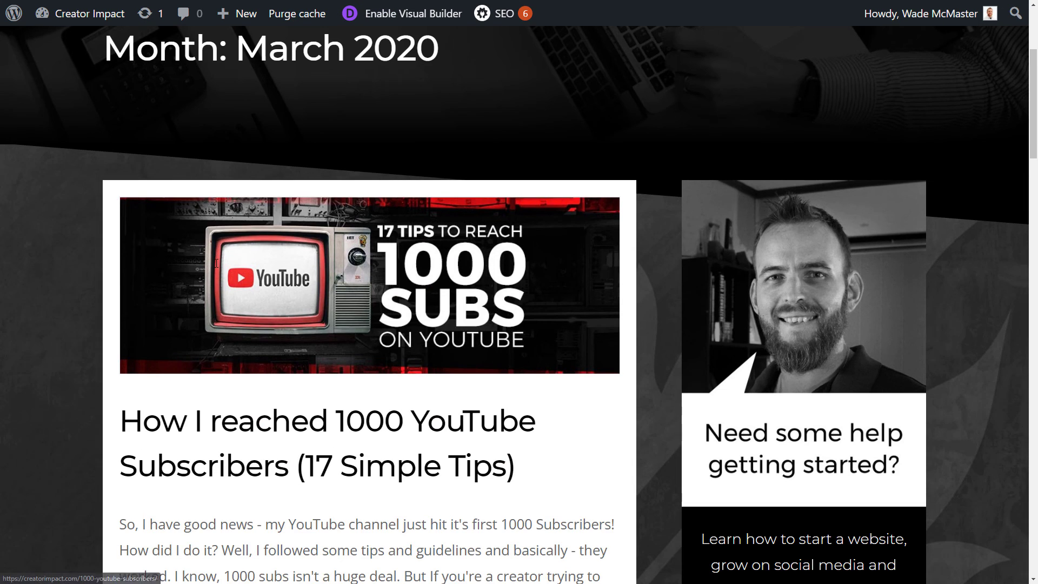
pyautogui.scroll(15, 236, 314)
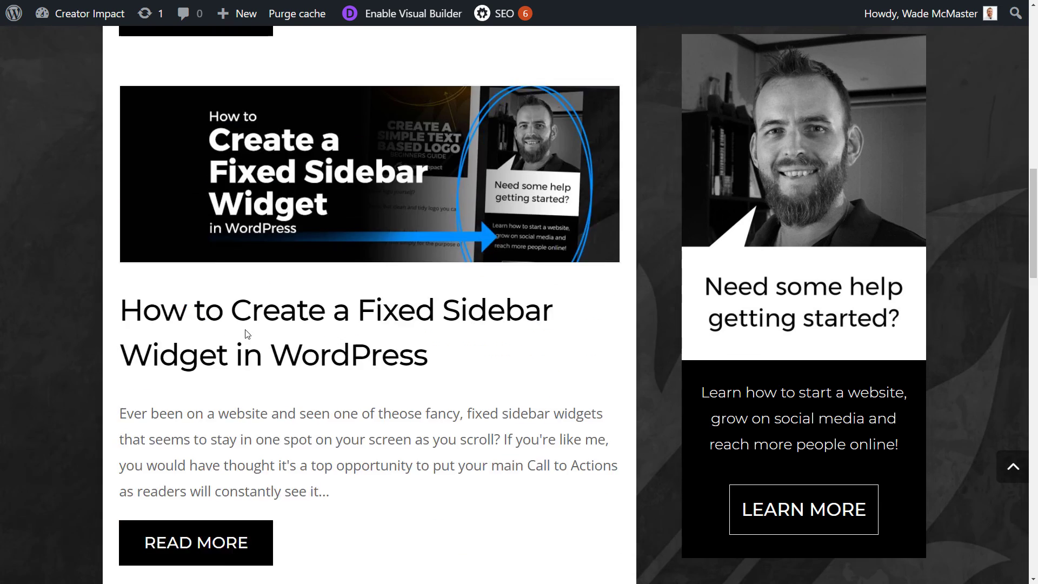